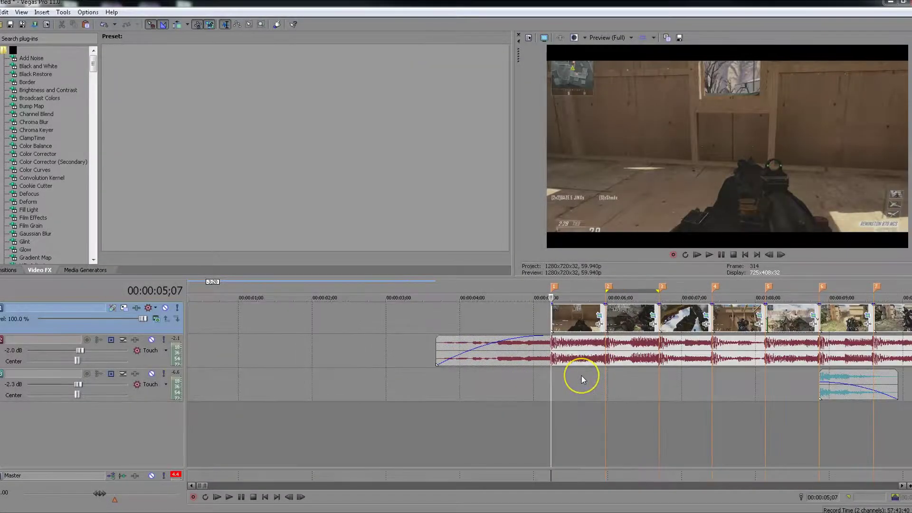
scroll(521, 376, up, 2)
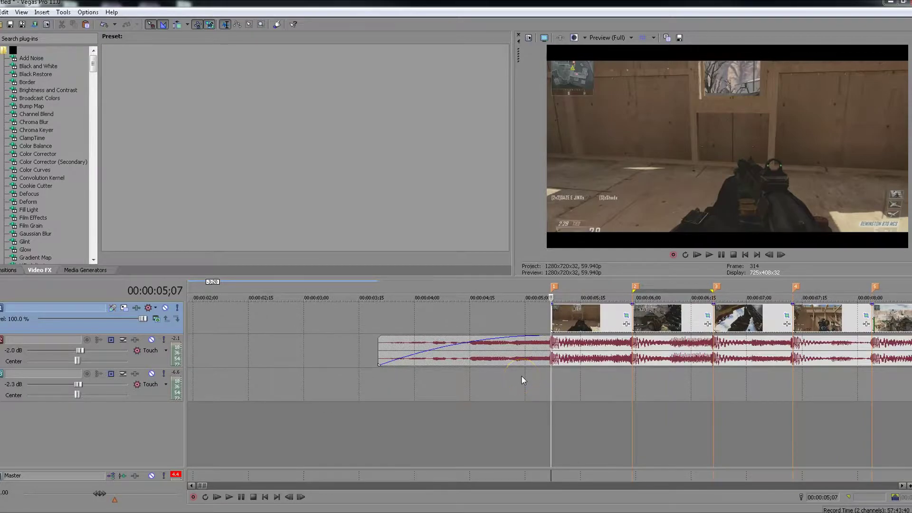
scroll(521, 376, down, 1)
click(588, 372)
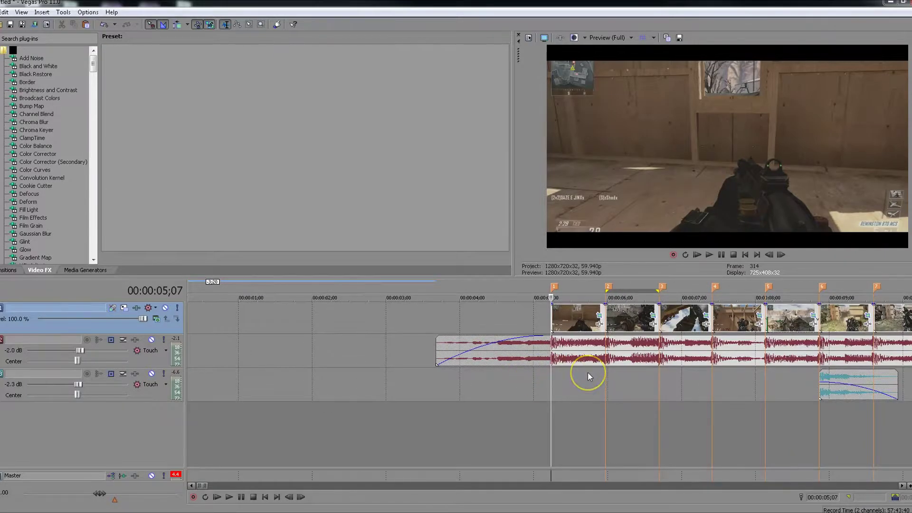
scroll(588, 372, down, 1)
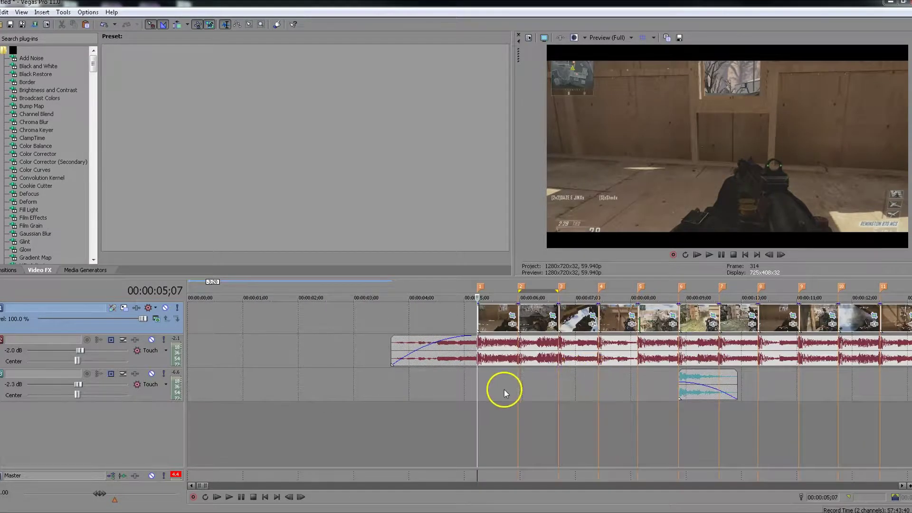
scroll(512, 345, up, 1)
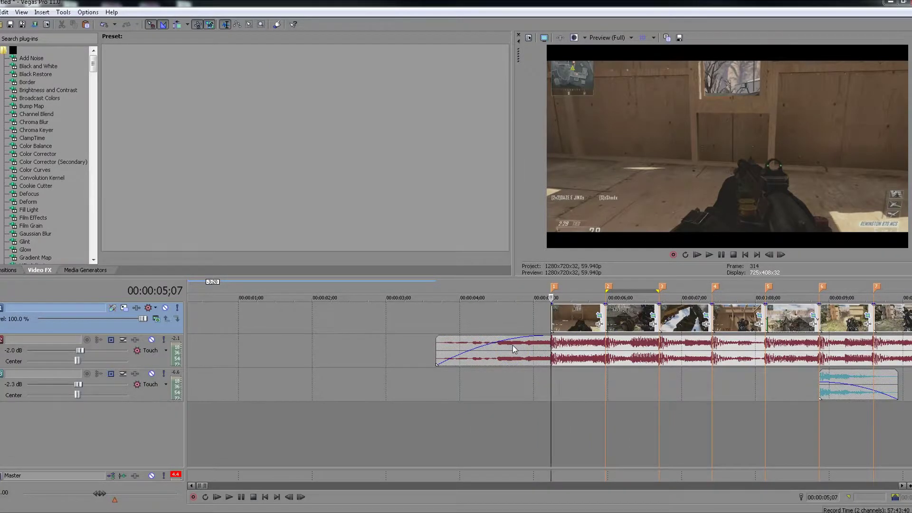
scroll(533, 350, down, 1)
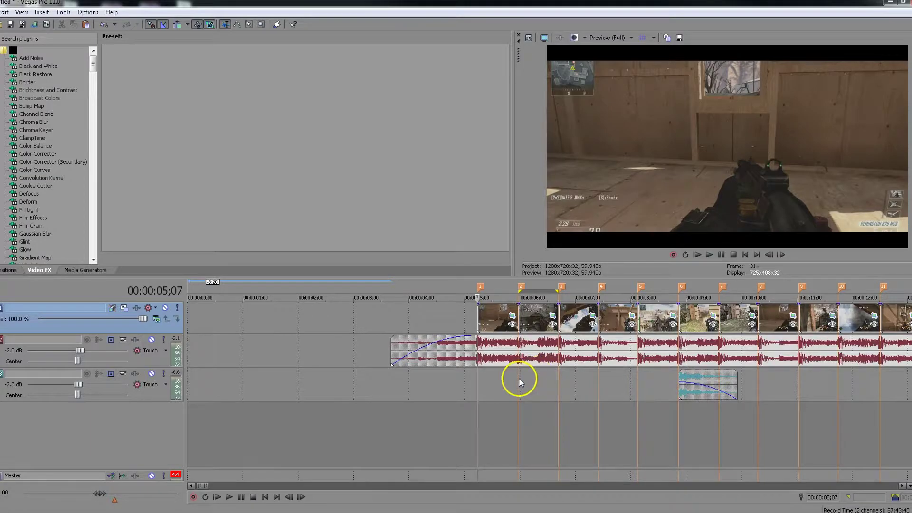
click(519, 377)
scroll(519, 378, up, 1)
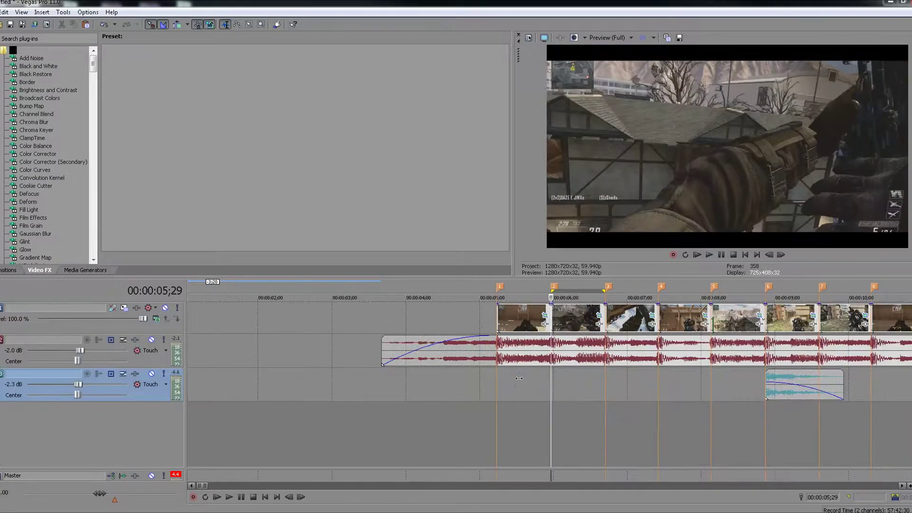
click(497, 387)
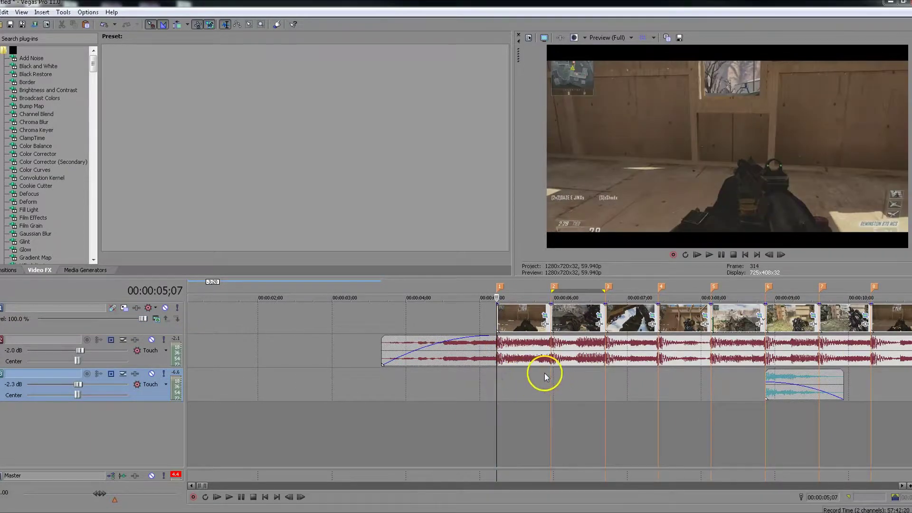
scroll(544, 373, down, 1)
scroll(544, 373, up, 1)
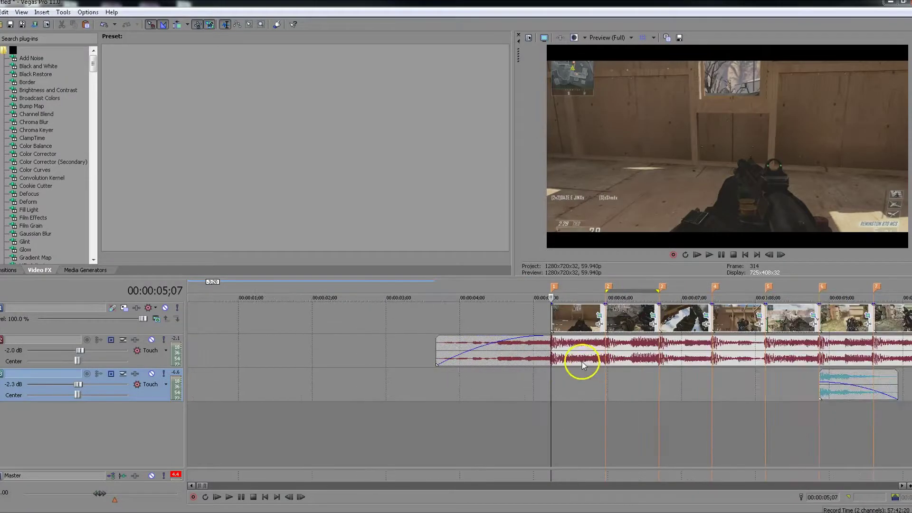
scroll(583, 365, down, 1)
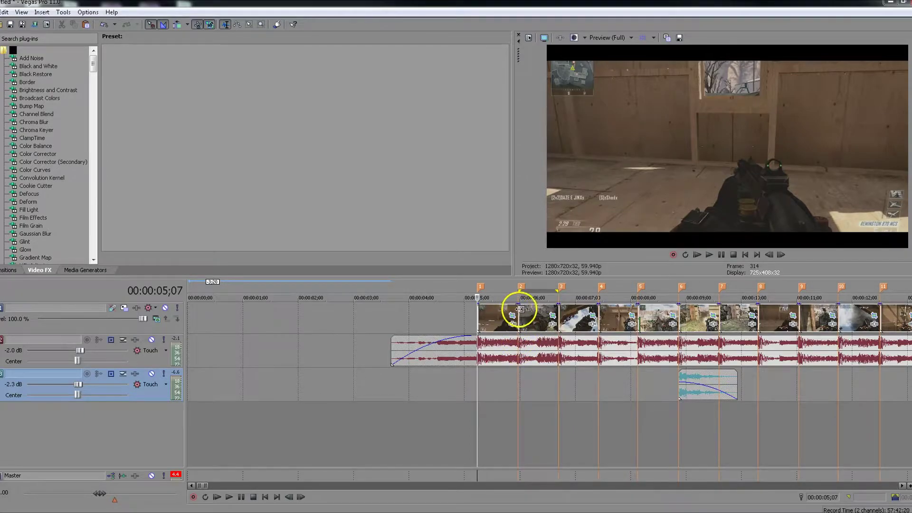
drag(518, 310, 478, 322)
- Insert a Velocity envelope on the first video clip, between markers 1 and 2
scroll(519, 366, up, 3)
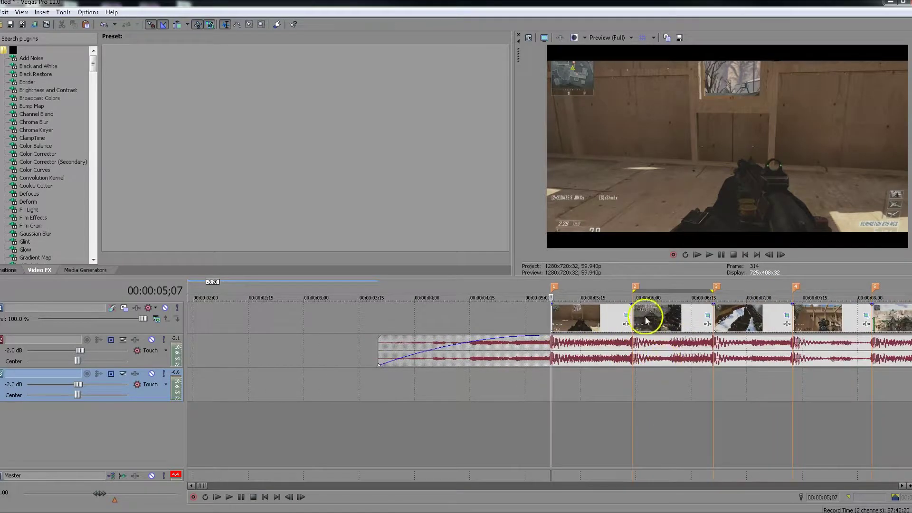
right_click(569, 320)
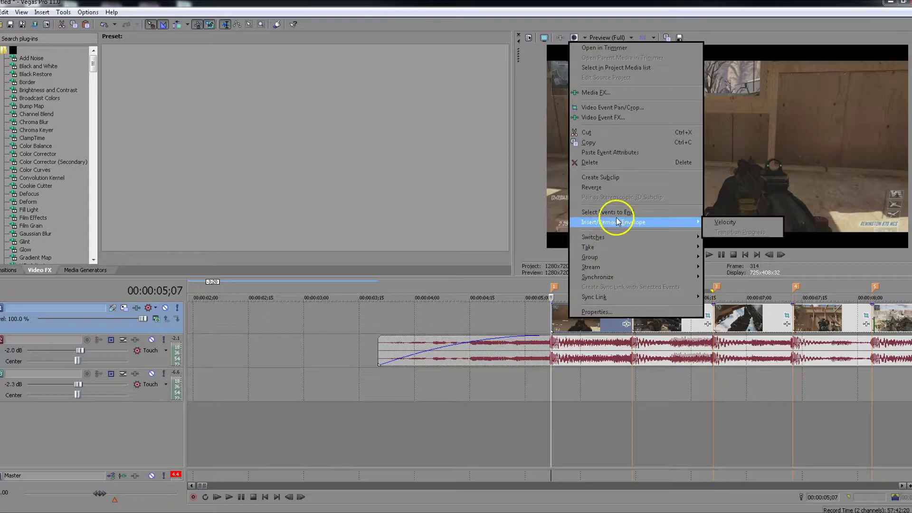
mouse_move(581, 226)
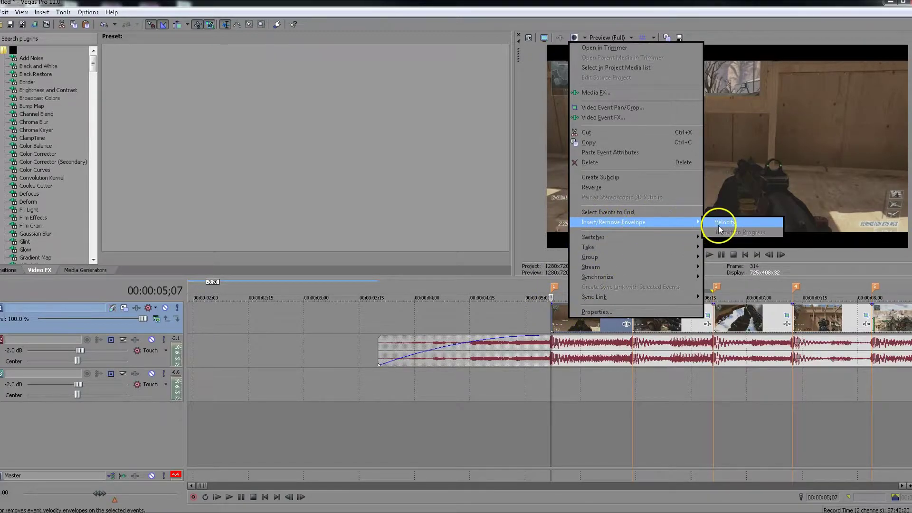
click(719, 229)
scroll(554, 315, up, 3)
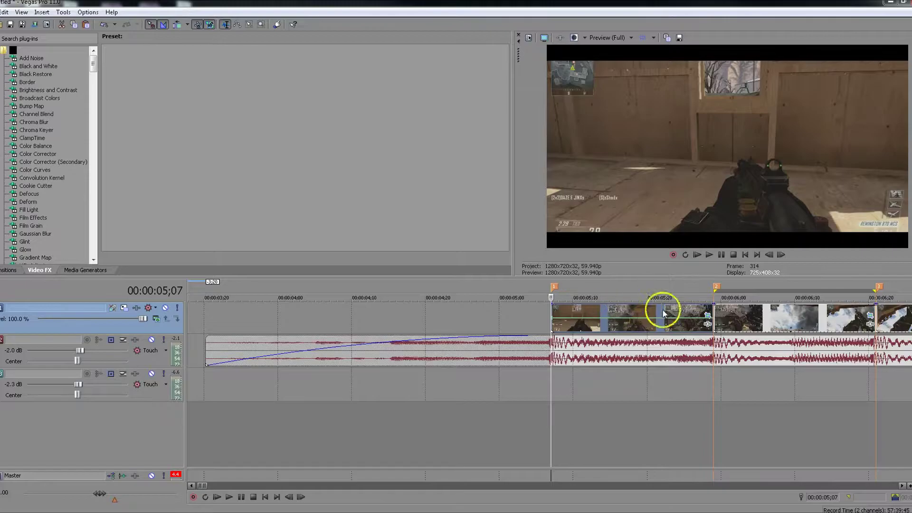
- Add a velocity point at 00:00:05;10 in the first clip, lower it to slow motion, and raise the clip's starting velocity to the maximum
click(572, 312)
click(683, 358)
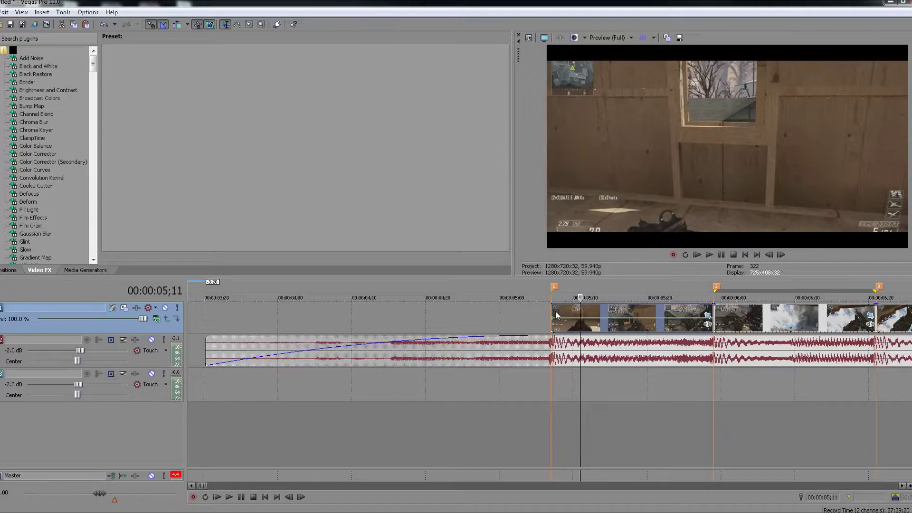
click(582, 321)
right_click(582, 321)
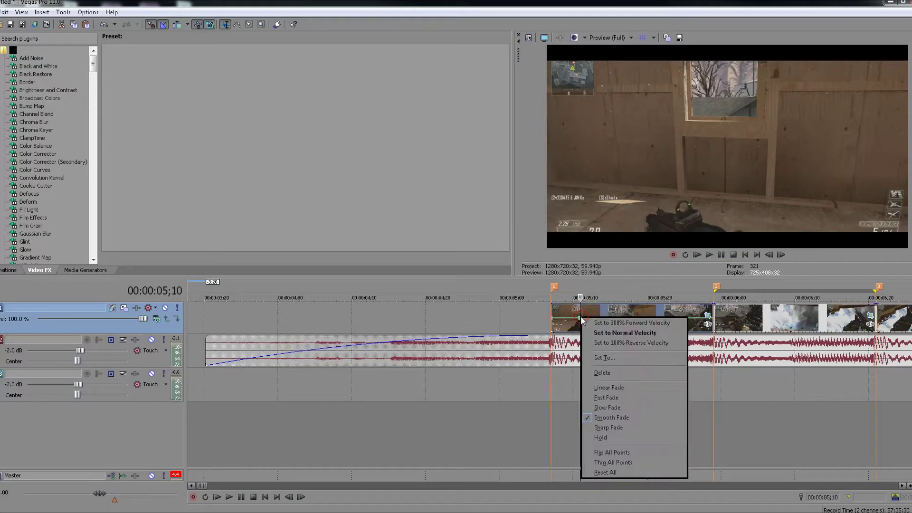
click(601, 356)
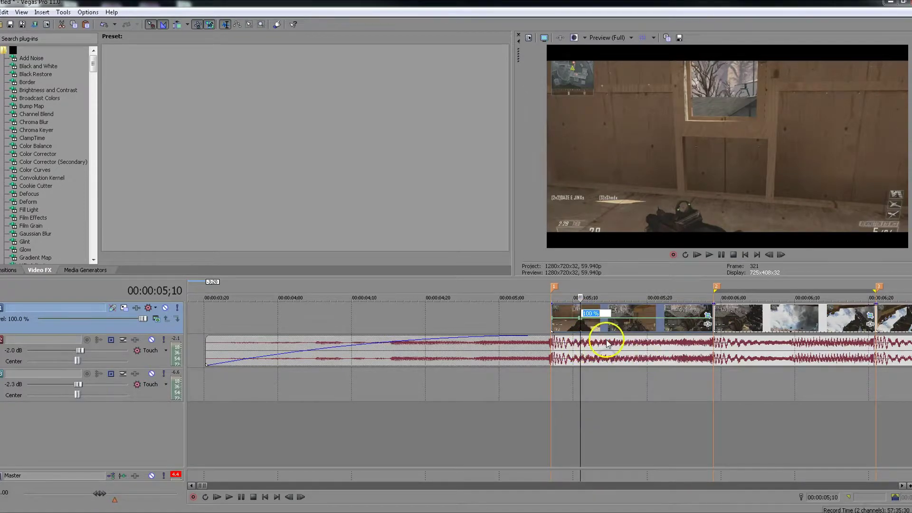
key(Return)
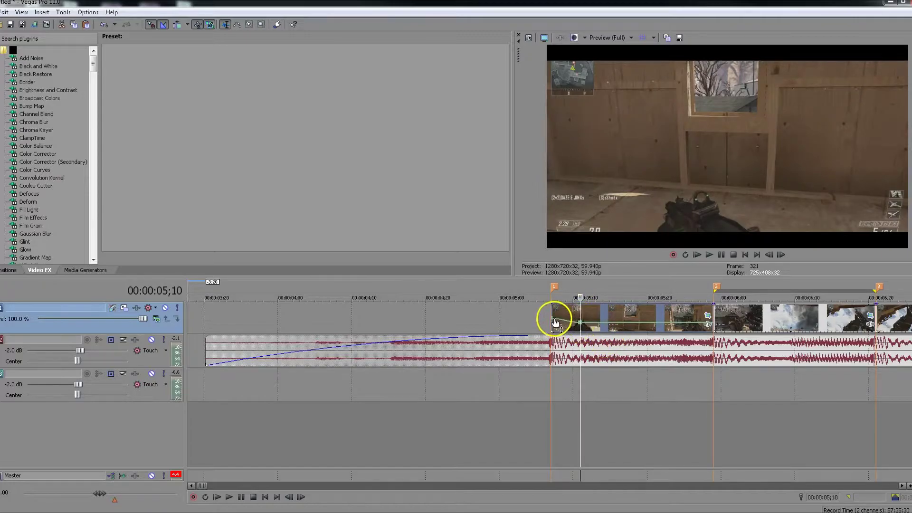
drag(552, 319, 551, 287)
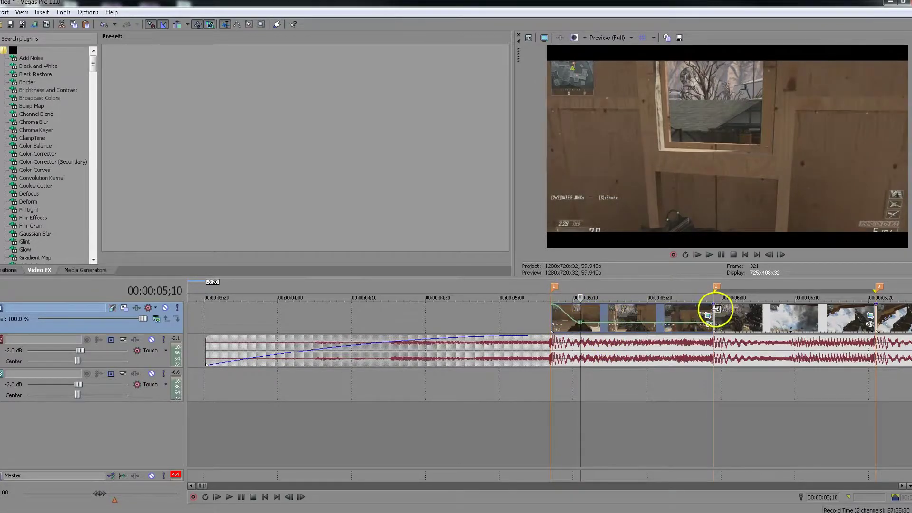
- Add a velocity point at 00:00:05;25 in the first clip and raise the velocity at the clip's end, by marker 2, to the maximum
click(712, 309)
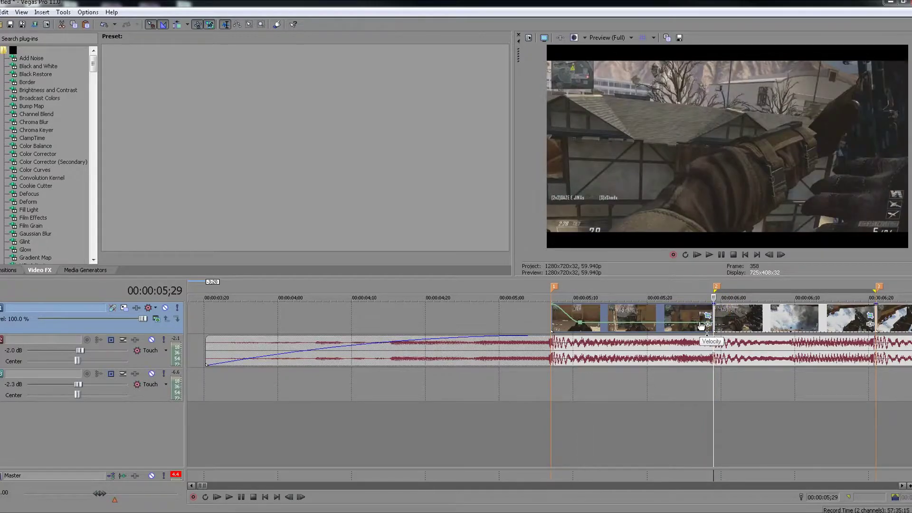
key(Left)
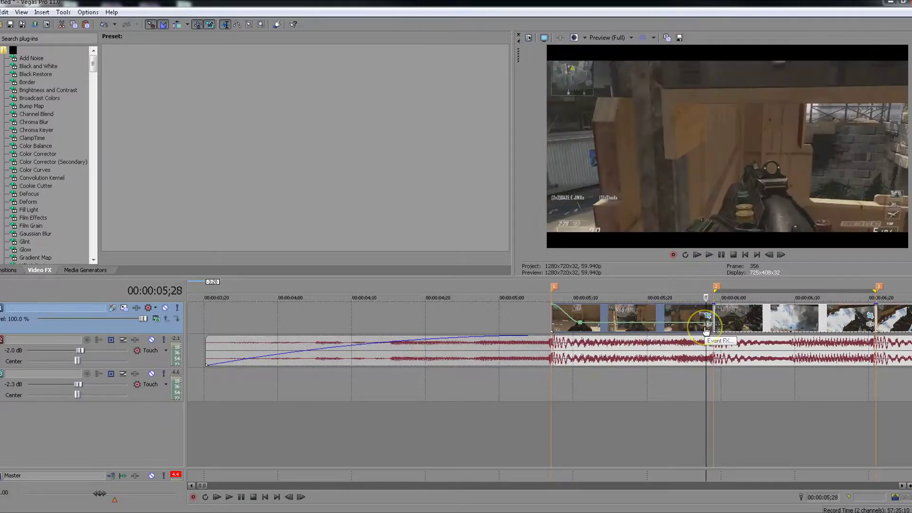
key(Left)
key(Left)
key(Left)
key(Left)
key(Left)
key(Left)
key(Left)
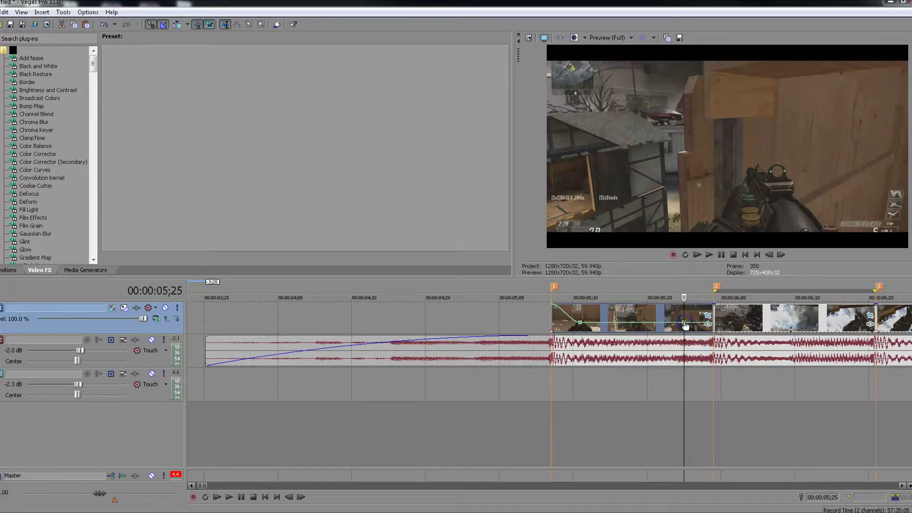
click(711, 322)
click(713, 325)
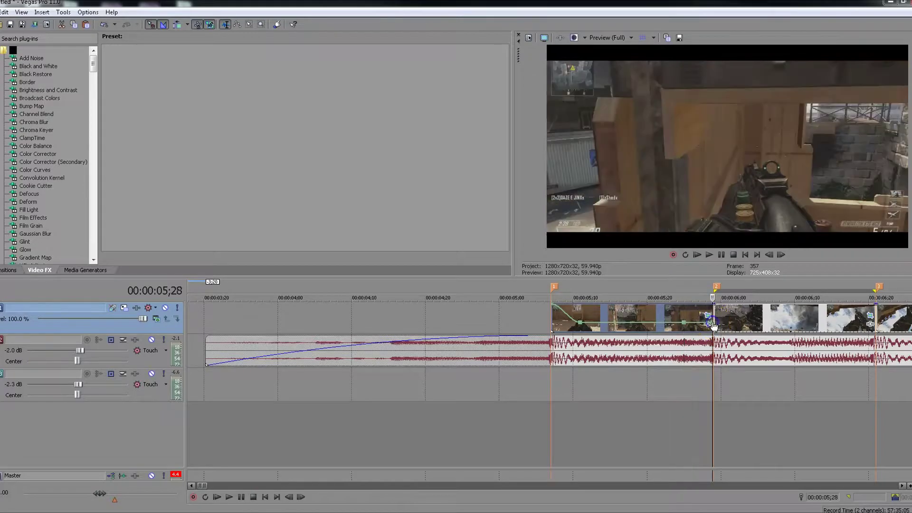
drag(712, 324, 722, 284)
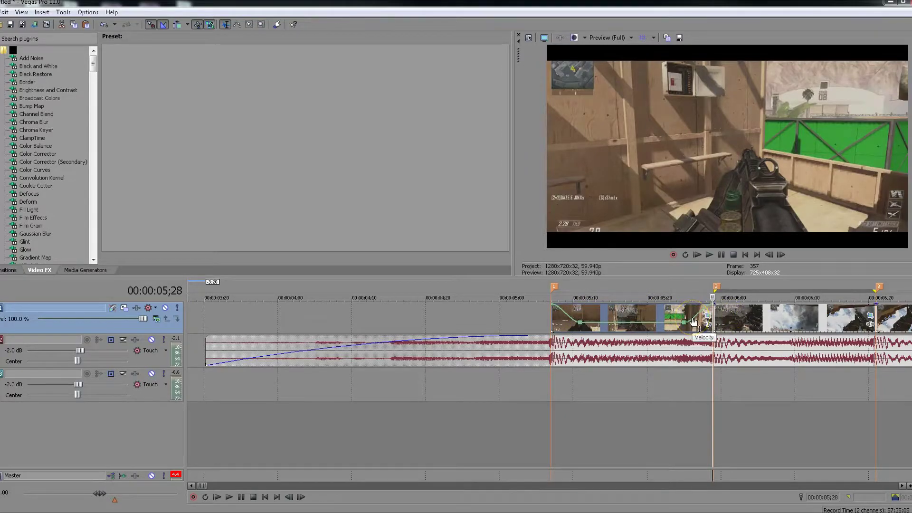
- Play the timeline from just before marker 1 through the first clip to check its speed ramp
scroll(671, 321, down, 2)
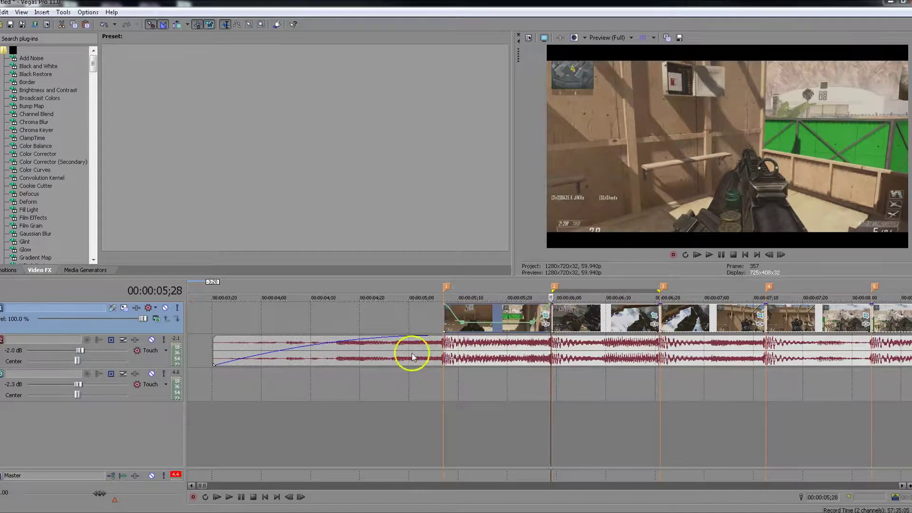
click(396, 354)
click(708, 254)
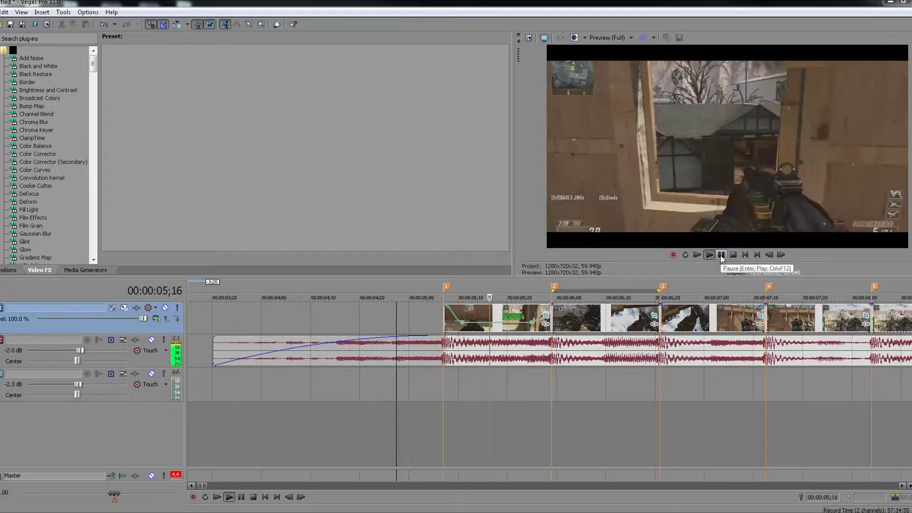
click(720, 255)
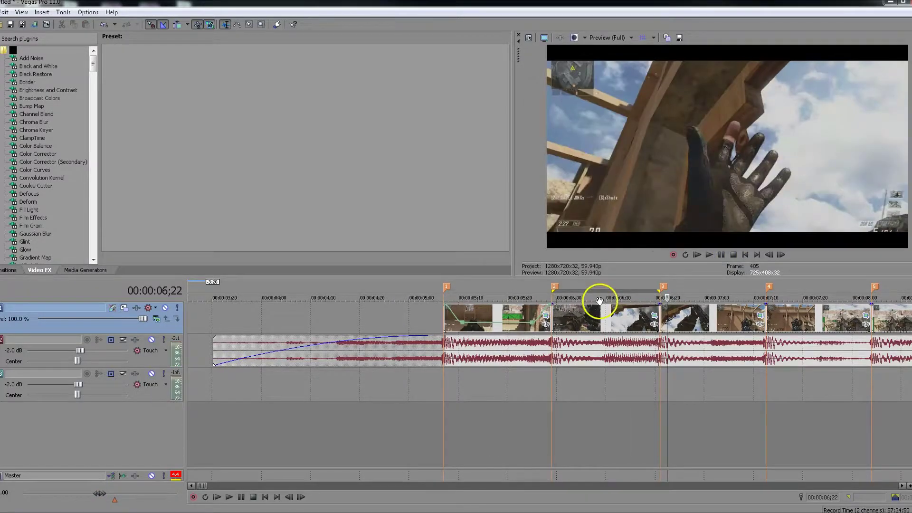
- Insert a Velocity envelope on the second video clip, between markers 2 and 3
click(554, 389)
scroll(577, 365, up, 2)
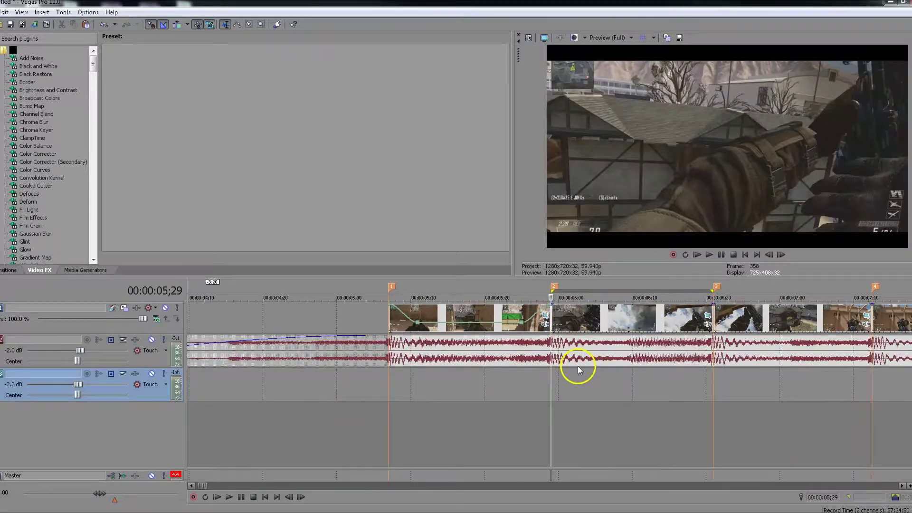
right_click(558, 317)
mouse_move(591, 223)
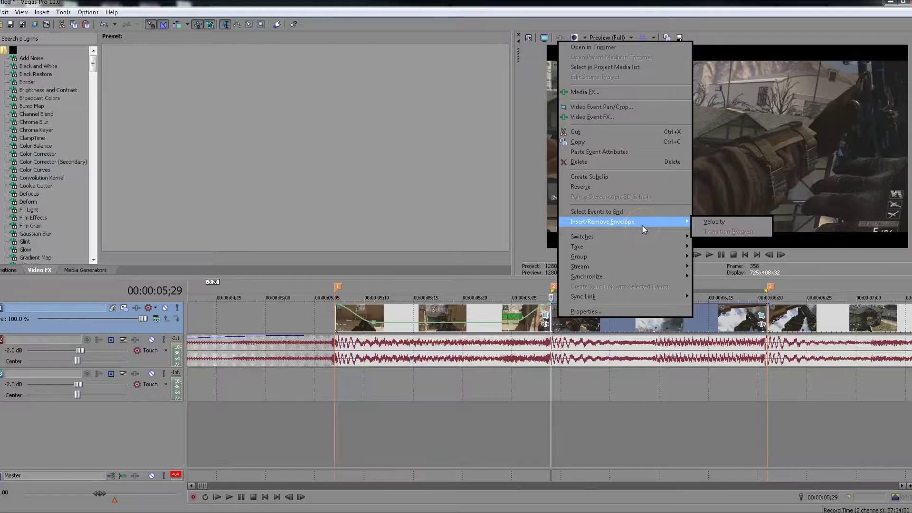
click(698, 221)
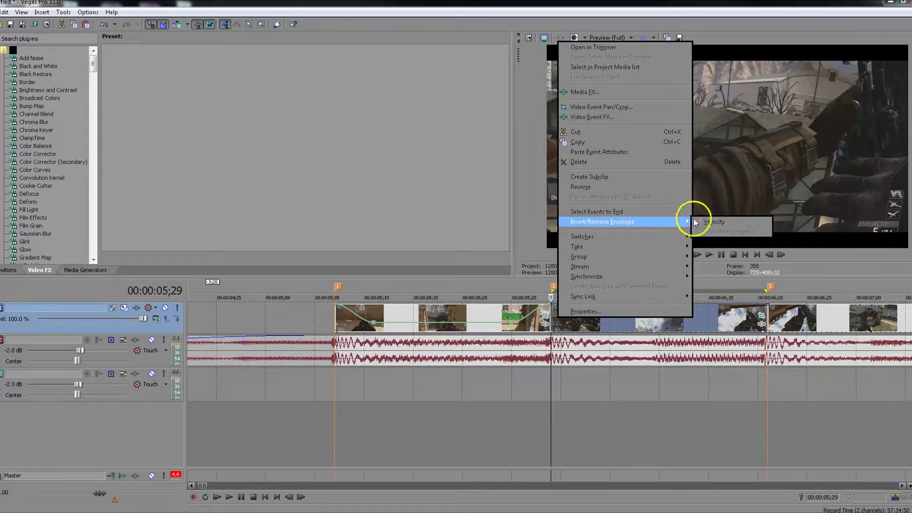
- Add a velocity point at 00:00:06;03 in the second clip, set it to 40%, and raise the clip's starting velocity to the maximum
click(554, 313)
key(Right)
key(Right)
key(Right)
key(Right)
key(Right)
key(Right)
key(Right)
key(Right)
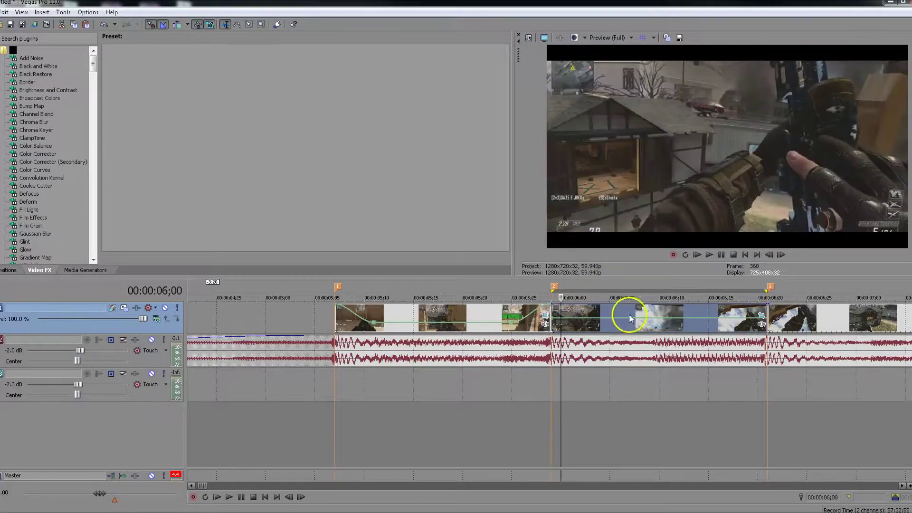
right_click(592, 323)
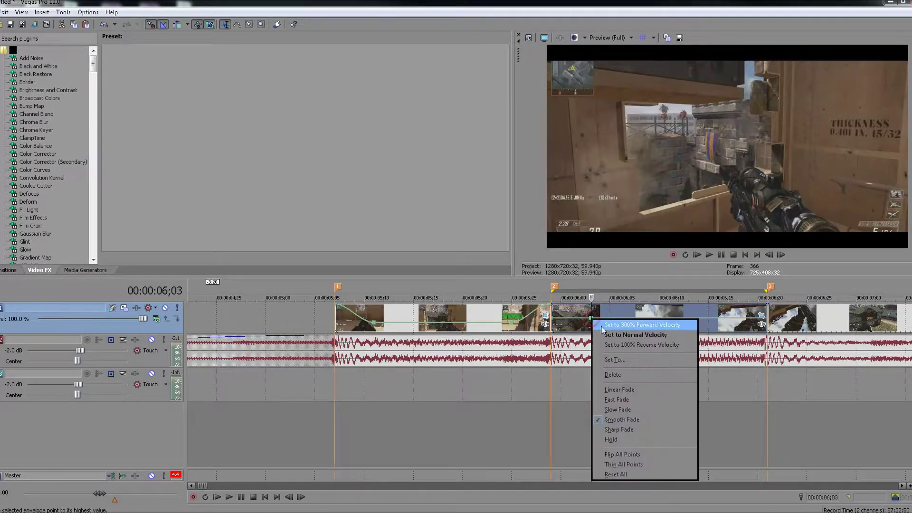
click(612, 358)
text(40)
key(Return)
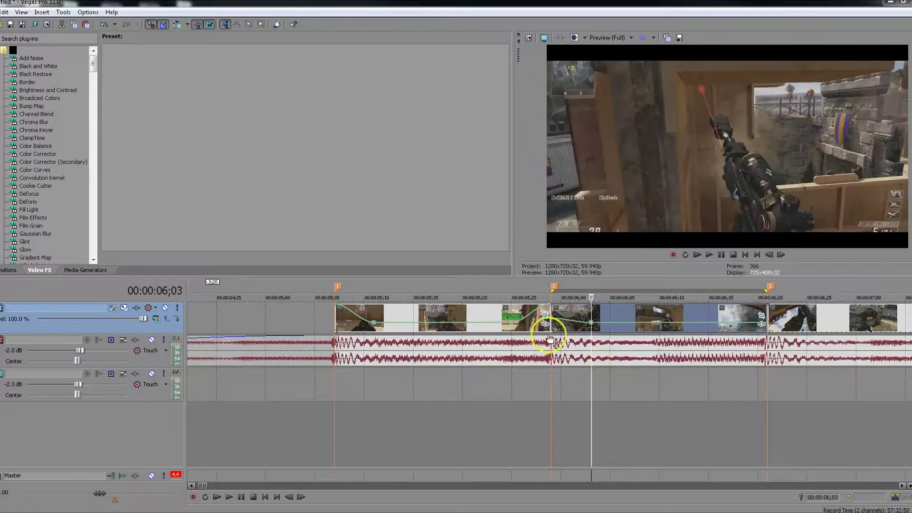
drag(552, 321, 552, 302)
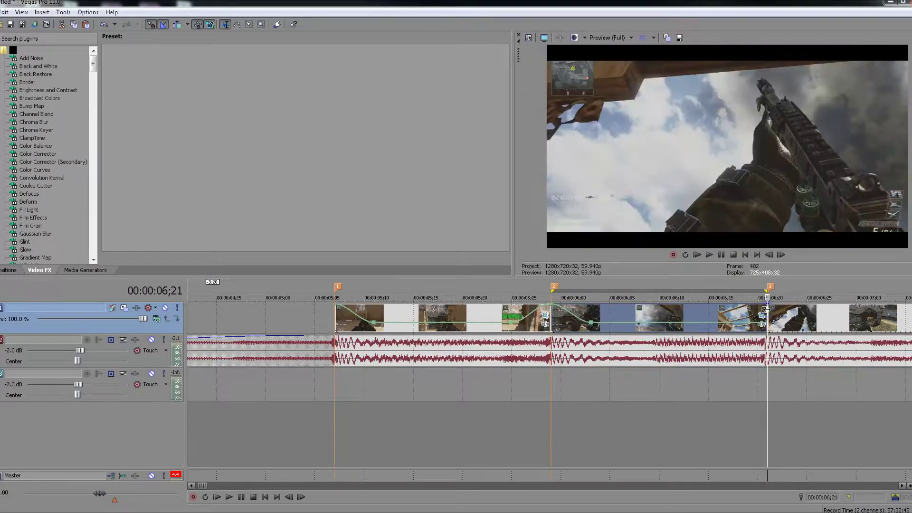
- Add a velocity point at 00:00:06;16 in the second clip and raise the velocity at the clip's end, by marker 3, to the maximum
key(Left)
key(Left)
key(Left)
key(Left)
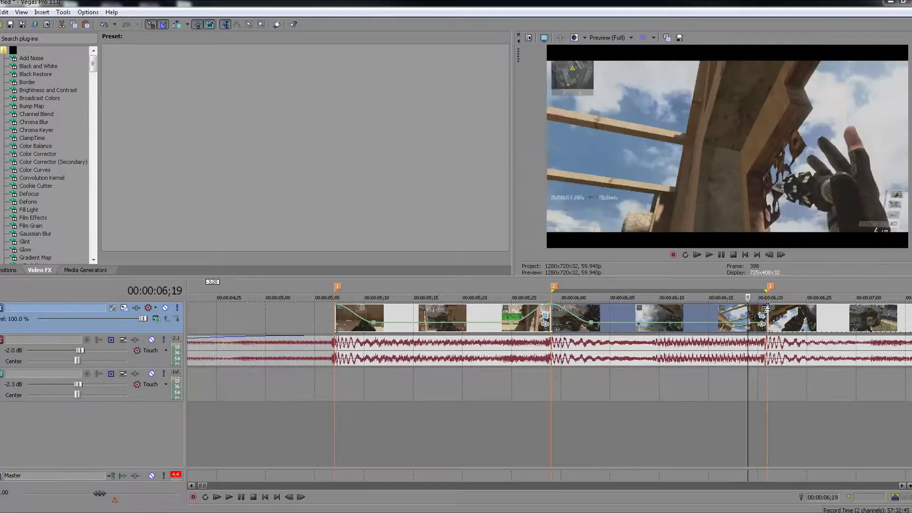
key(Left)
key(Left)
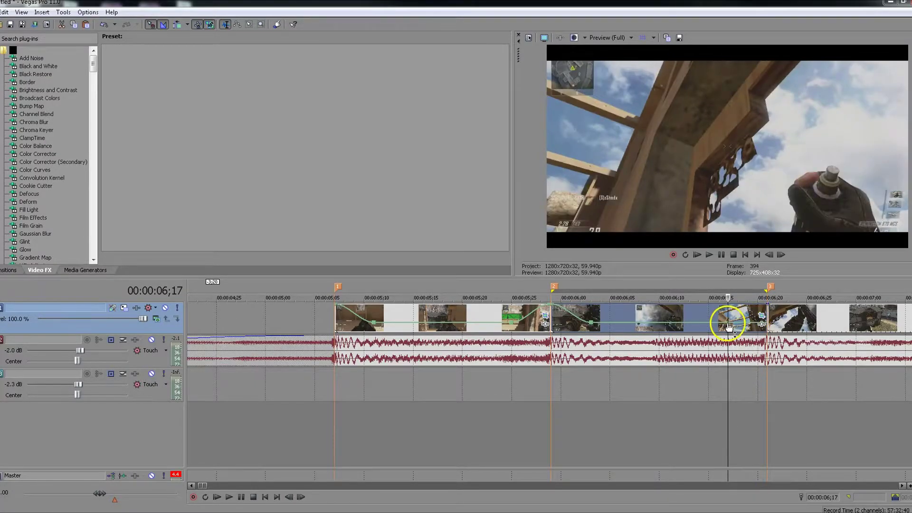
key(Left)
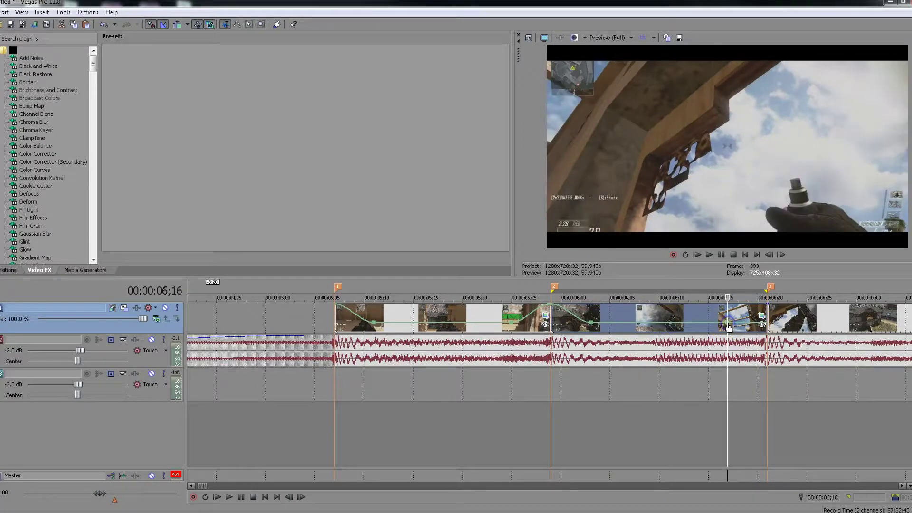
click(767, 323)
drag(766, 323, 774, 286)
- Copy the second clip and paste its event attributes onto the clip between markers 3 and 4
scroll(625, 326, down, 2)
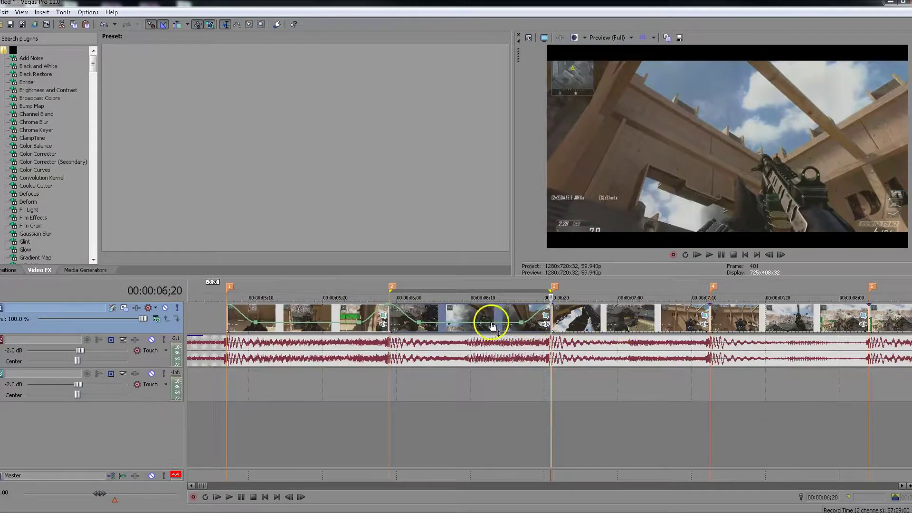
scroll(508, 326, down, 2)
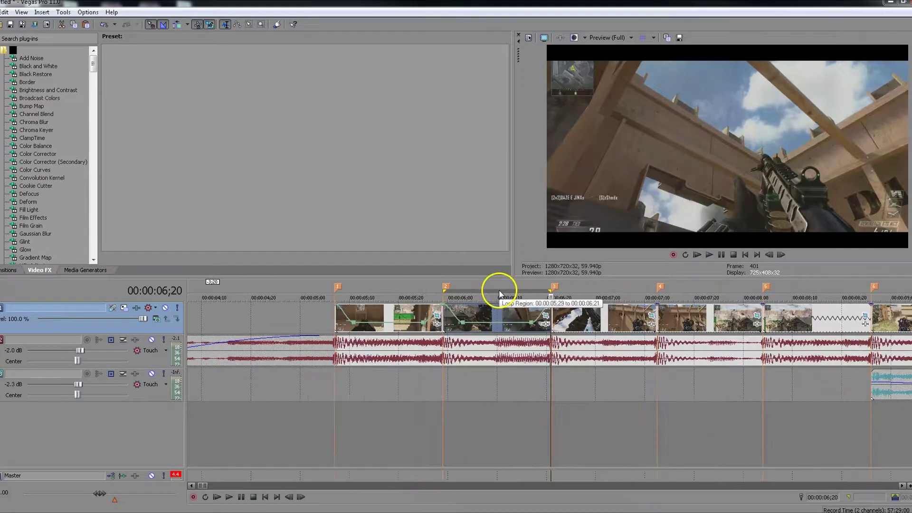
right_click(487, 313)
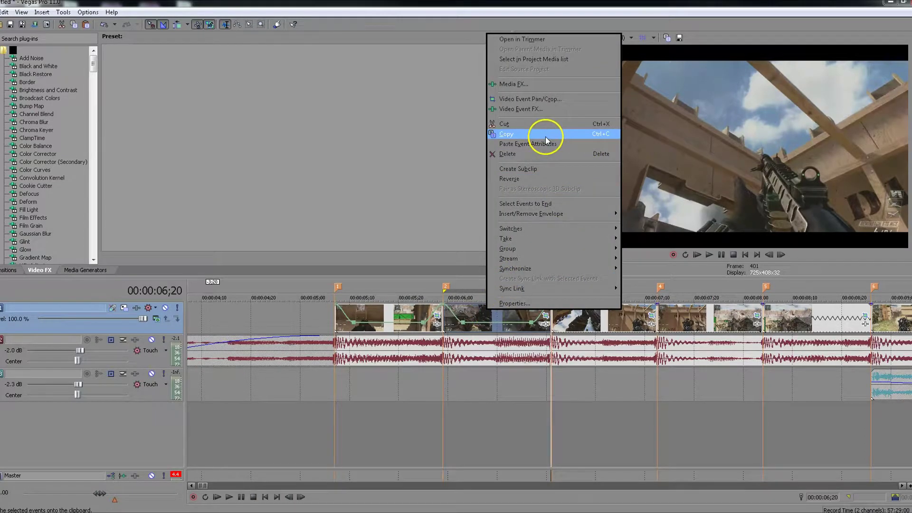
click(509, 135)
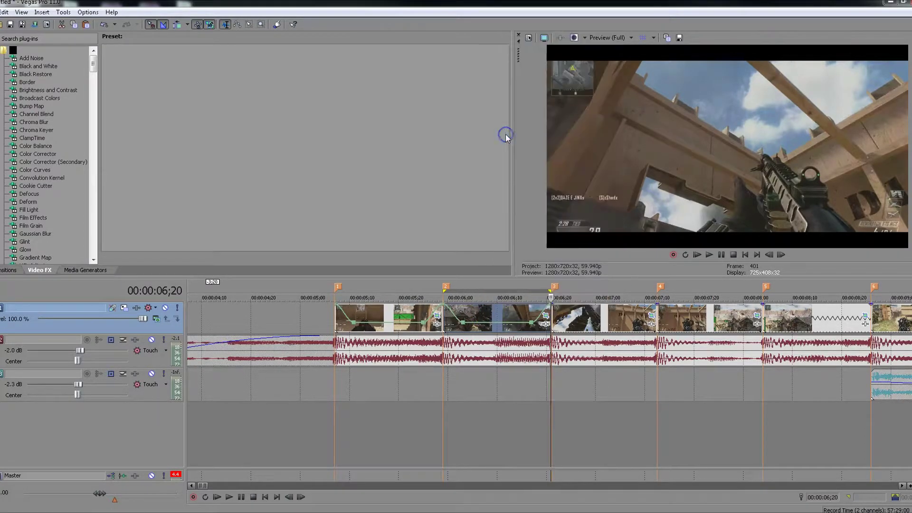
right_click(571, 313)
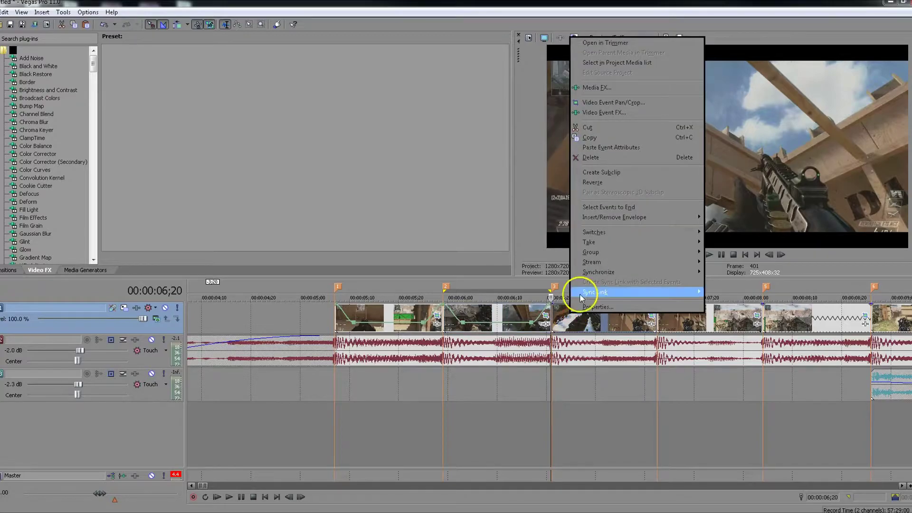
click(623, 149)
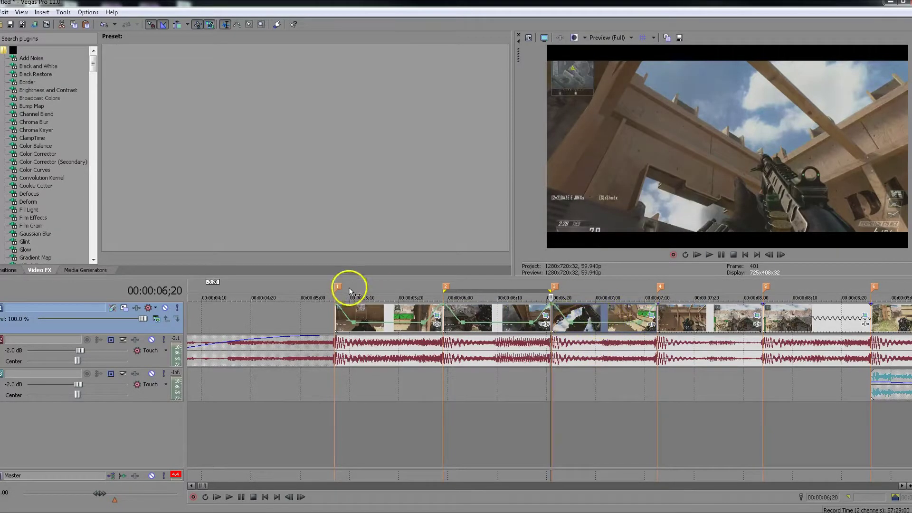
- Paste the copied event attributes onto the two clips between markers 4 and 6
right_click(682, 322)
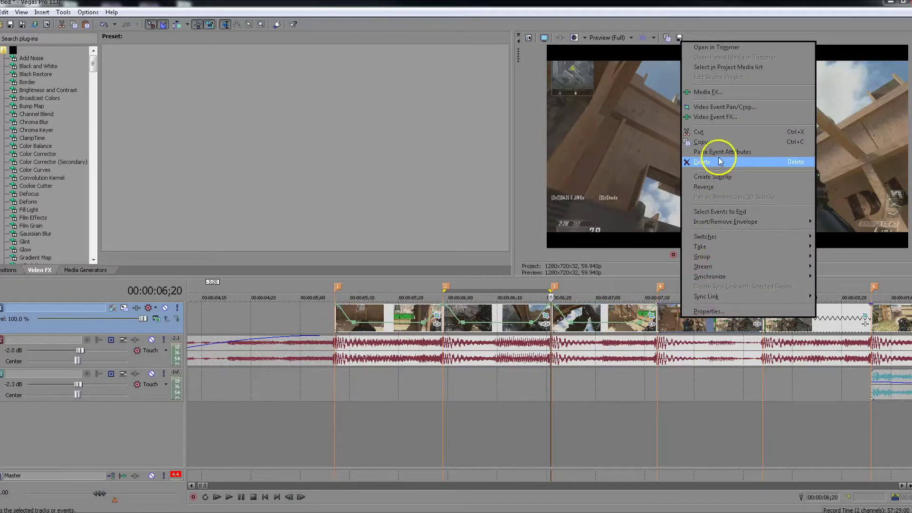
click(712, 147)
right_click(809, 310)
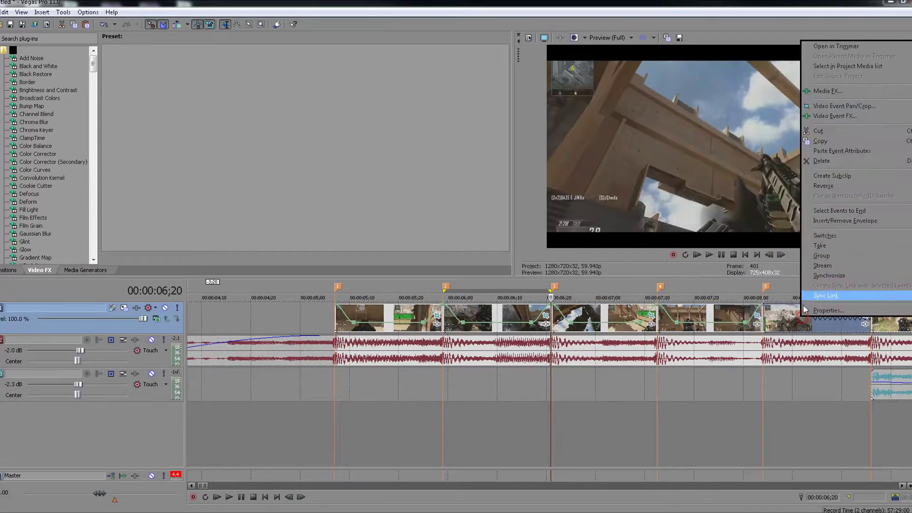
click(831, 153)
- Play the timeline from just before marker 1 to past marker 6 to check the speed ramps
click(332, 411)
click(708, 254)
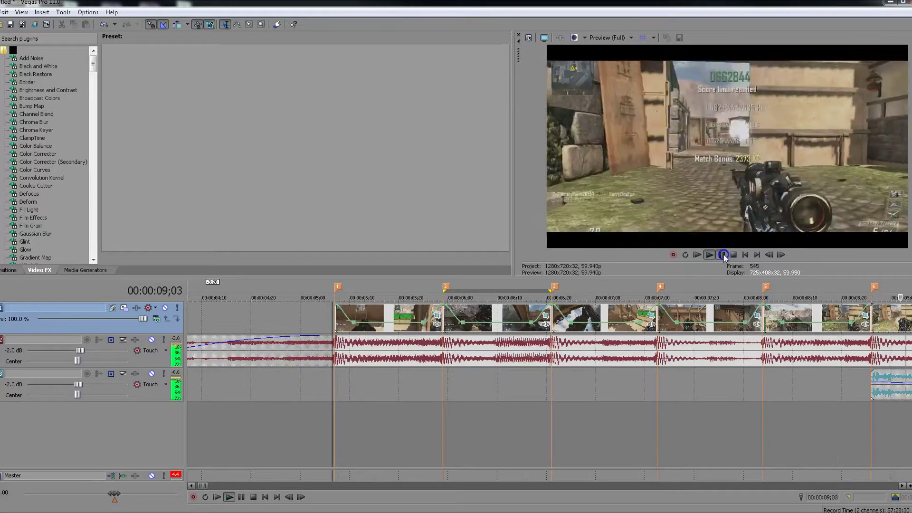
click(722, 254)
- Paste the copied event attributes onto the two clips between markers 6 and 8
scroll(443, 340, down, 1)
scroll(441, 342, up, 2)
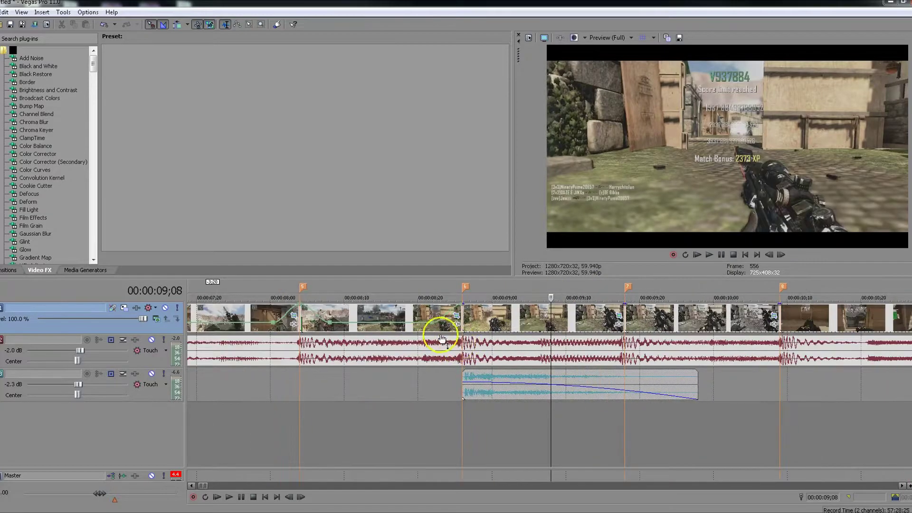
right_click(513, 321)
click(555, 156)
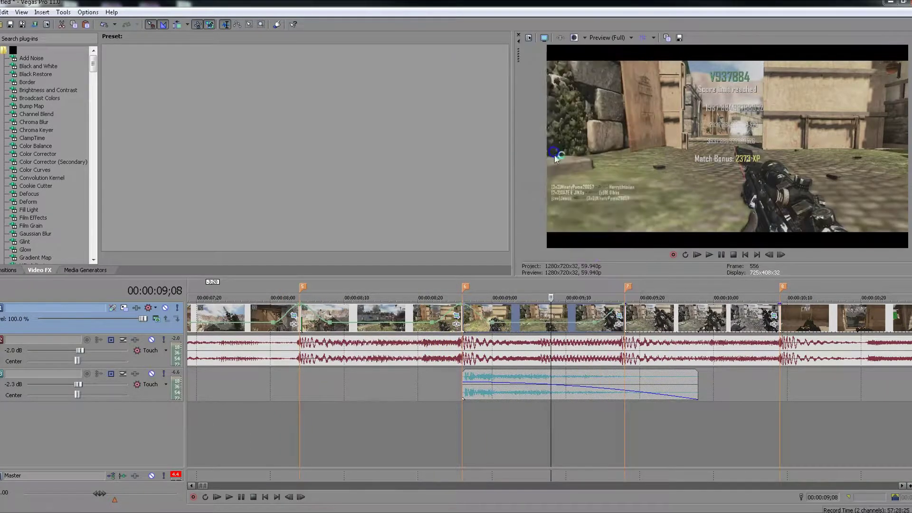
right_click(664, 320)
click(716, 155)
- Paste the copied event attributes onto the two clips between markers 8 and 10
scroll(673, 304, down, 2)
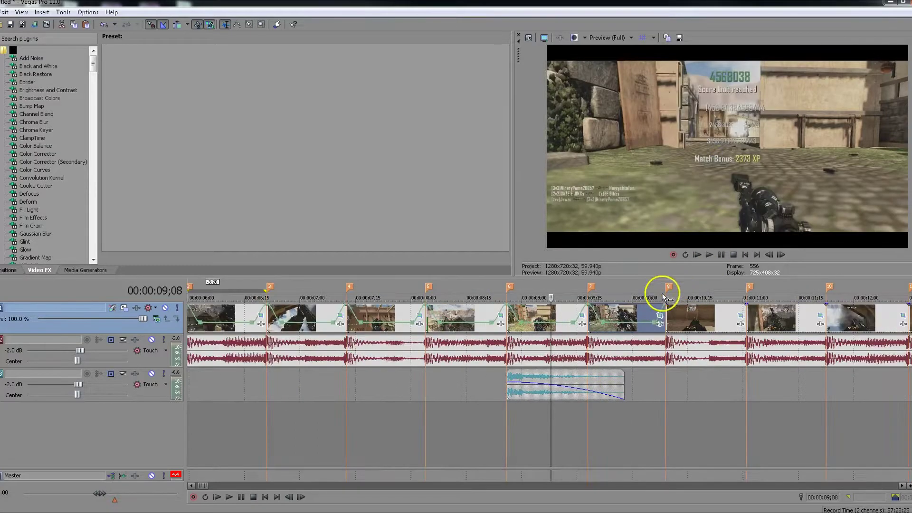
scroll(674, 293, down, 2)
right_click(656, 316)
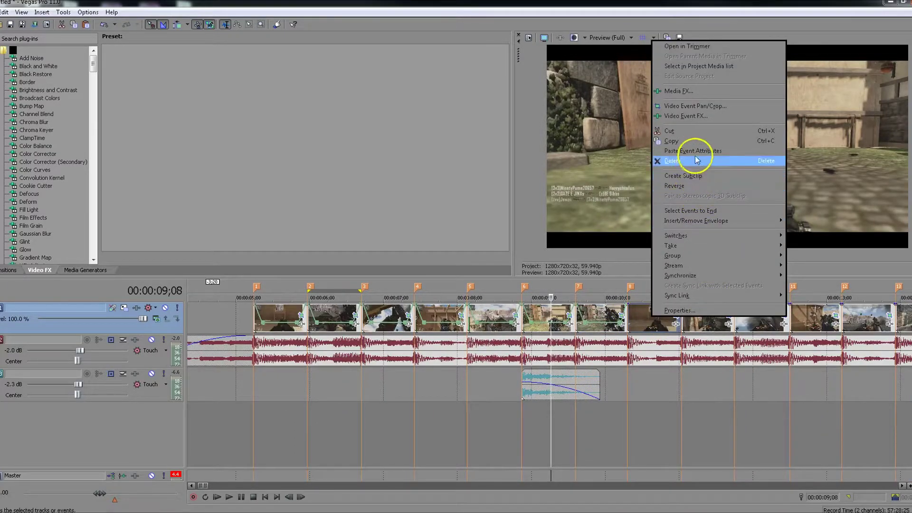
click(696, 161)
right_click(706, 319)
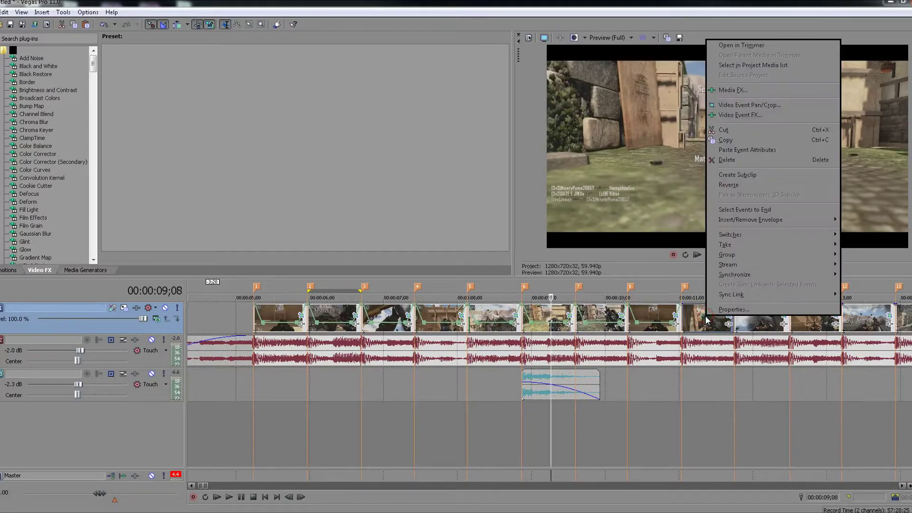
click(737, 150)
- Paste the copied event attributes onto the three clips between markers 10 and 13
right_click(750, 323)
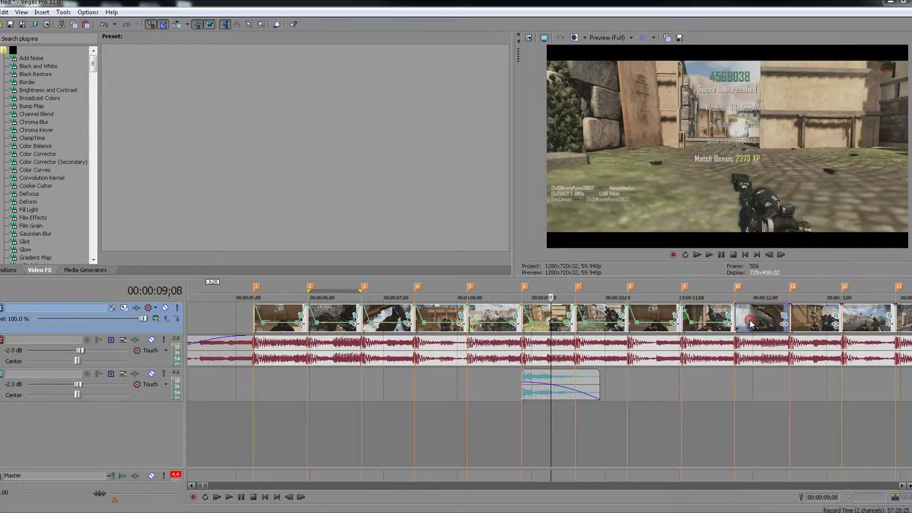
right_click(751, 323)
click(776, 152)
right_click(807, 306)
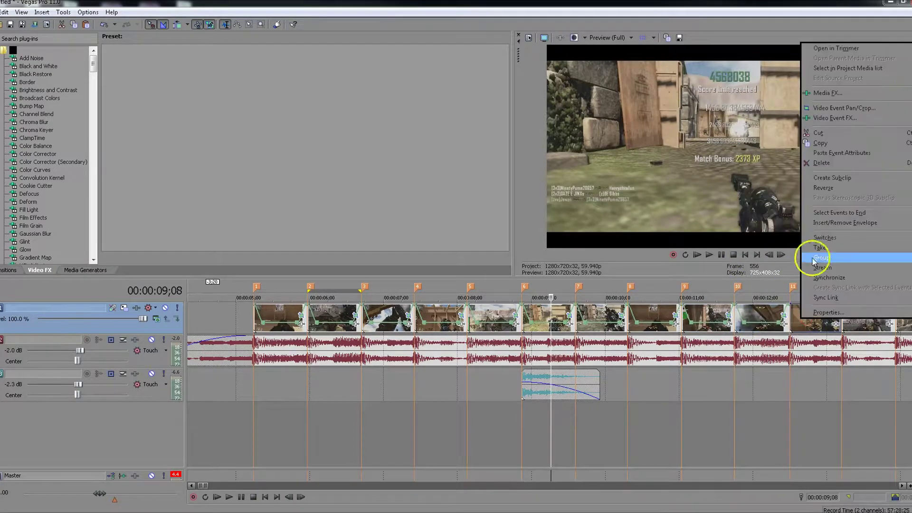
click(825, 154)
right_click(848, 314)
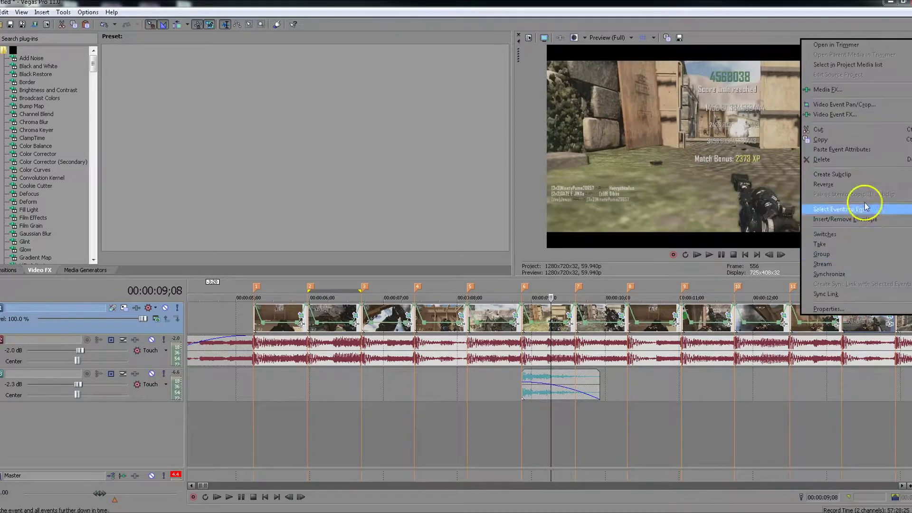
click(848, 151)
- Paste the copied event attributes onto the three clips between markers 13 and 16
scroll(808, 252, down, 1)
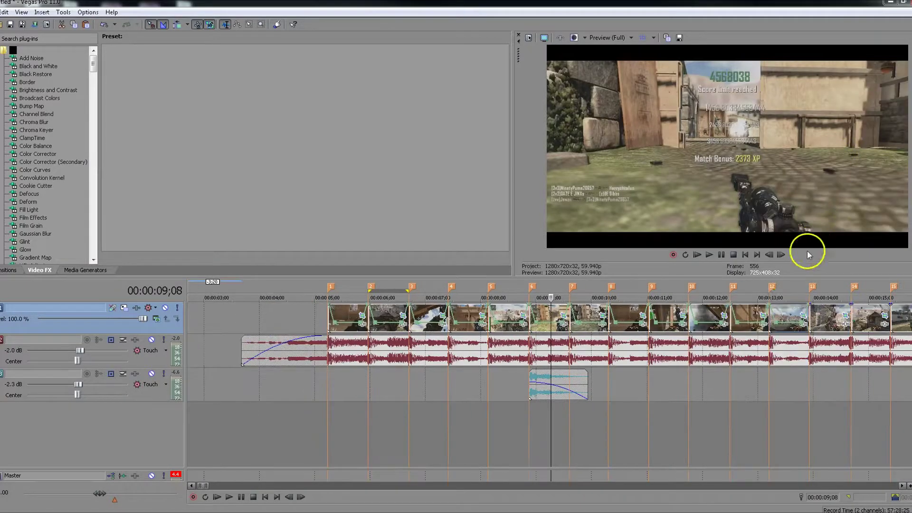
right_click(817, 321)
click(824, 149)
key(Down)
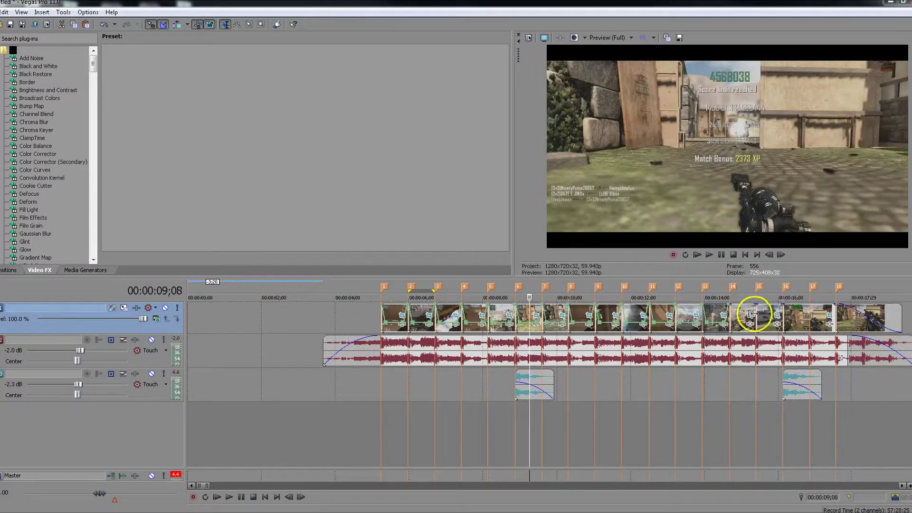
right_click(737, 323)
click(764, 147)
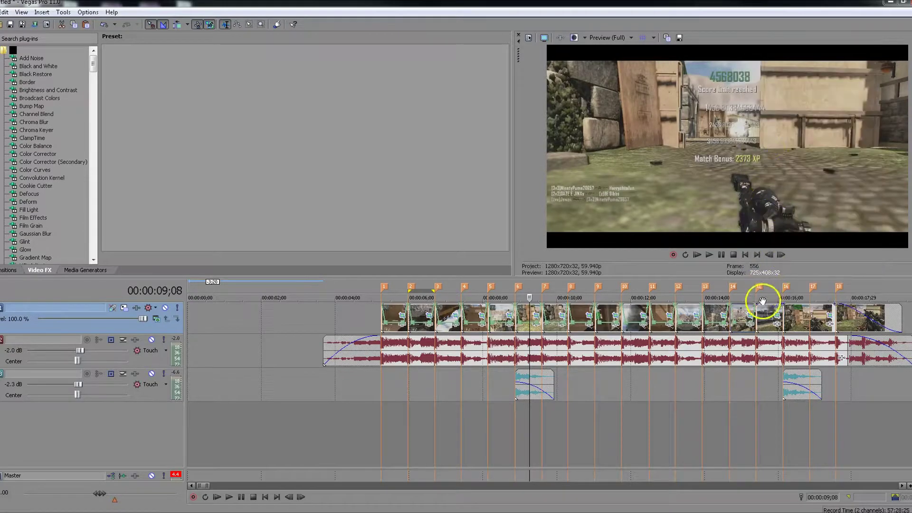
right_click(758, 317)
click(776, 148)
- Paste the copied event attributes onto the two clips between markers 16 and 18
right_click(796, 311)
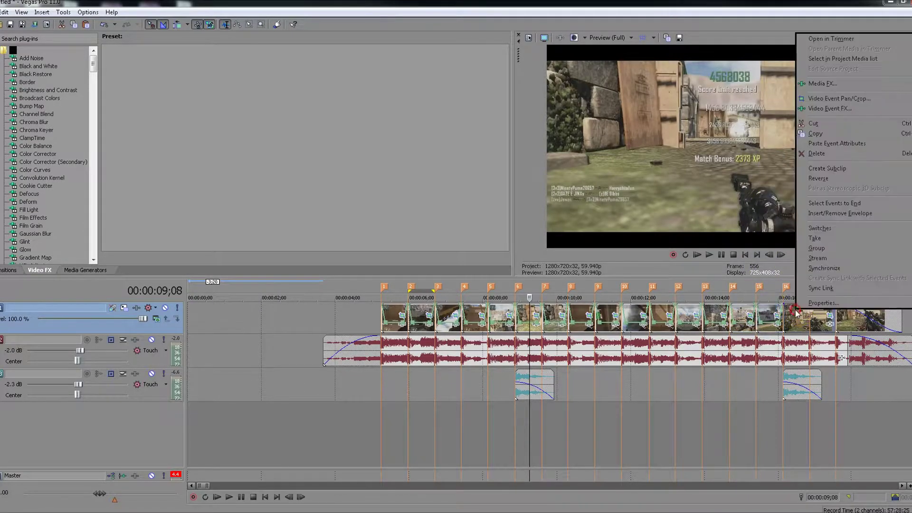
click(810, 322)
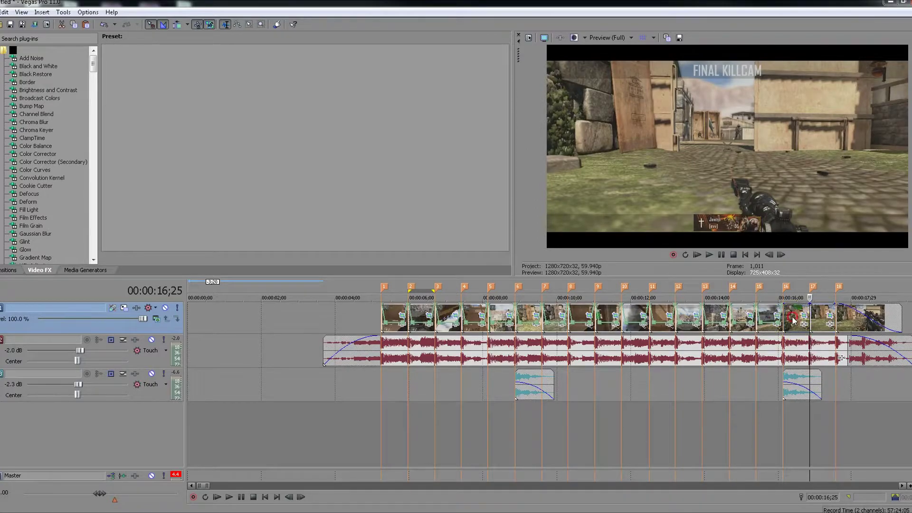
right_click(793, 322)
click(846, 148)
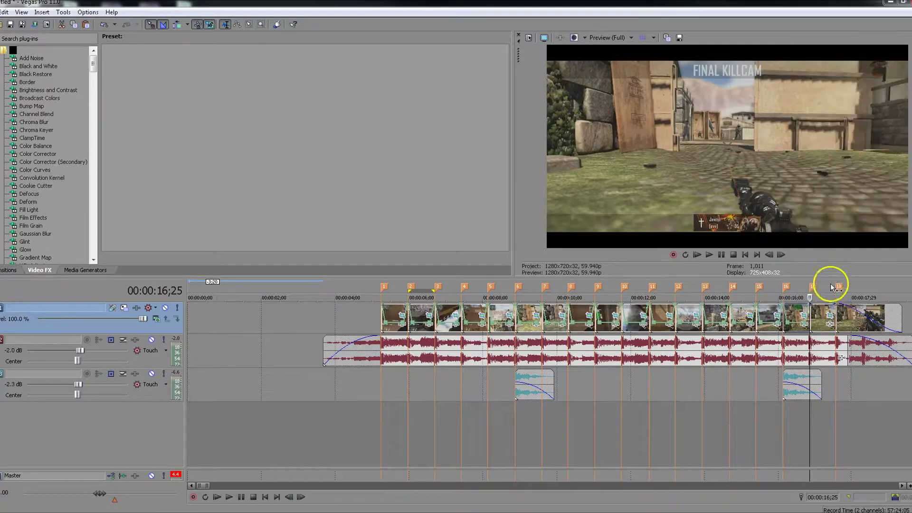
right_click(820, 319)
click(831, 148)
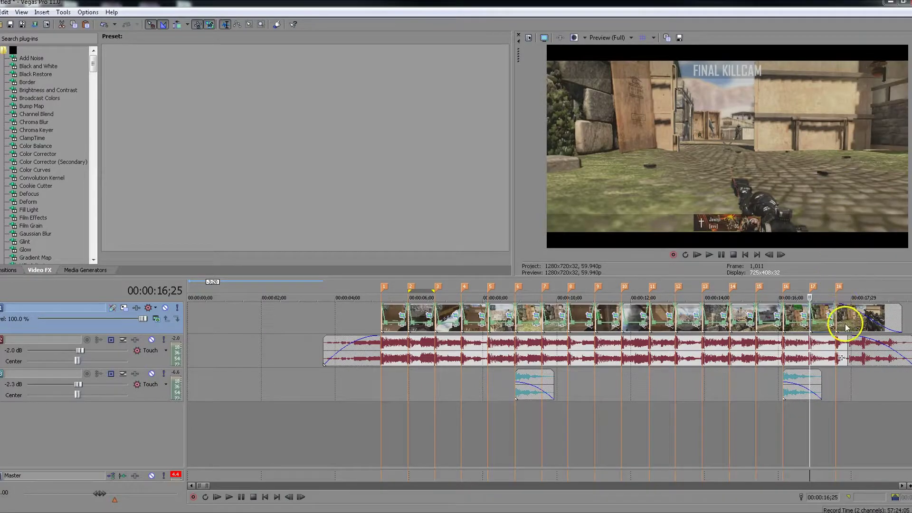
- Lengthen the music track's fade-out so that it starts at marker 18
drag(848, 344, 834, 345)
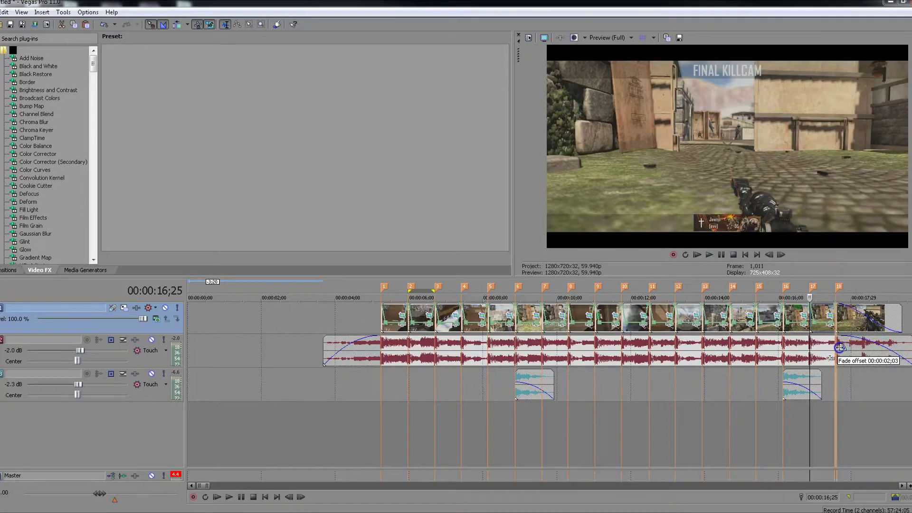
- Set the first clip's velocity curve segments at its start and end, by markers 1 and 2, to Slow Fade
click(387, 408)
scroll(446, 396, up, 4)
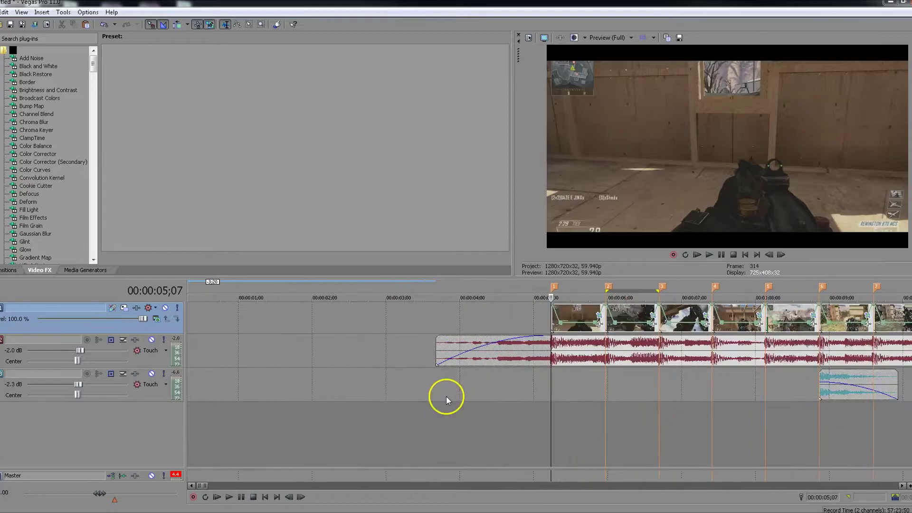
scroll(531, 377, up, 3)
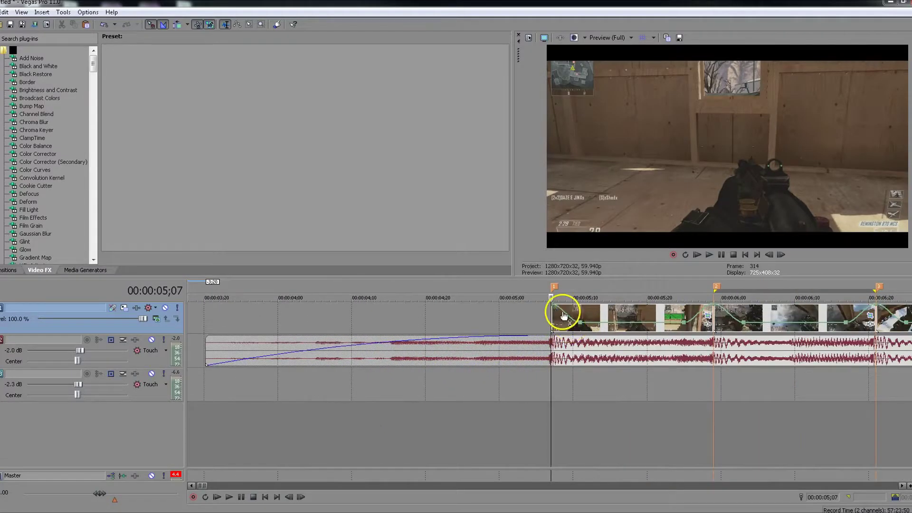
scroll(560, 310, down, 2)
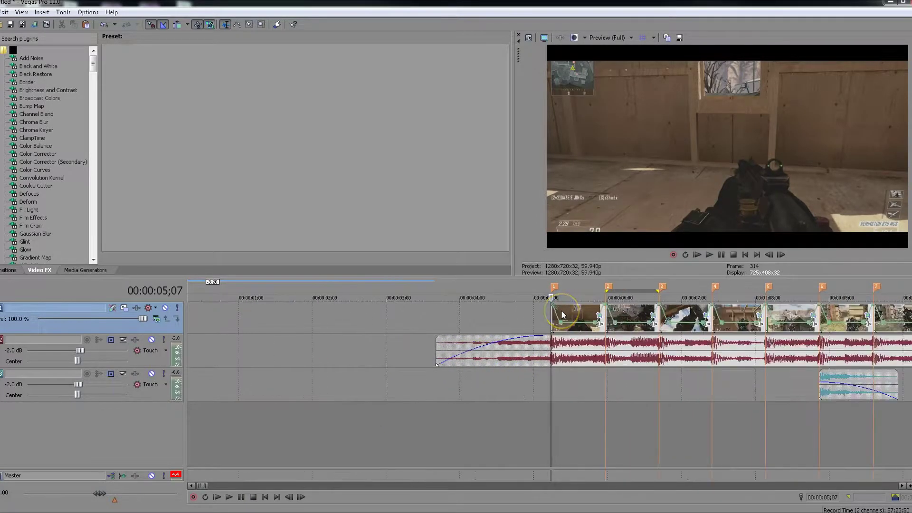
right_click(557, 311)
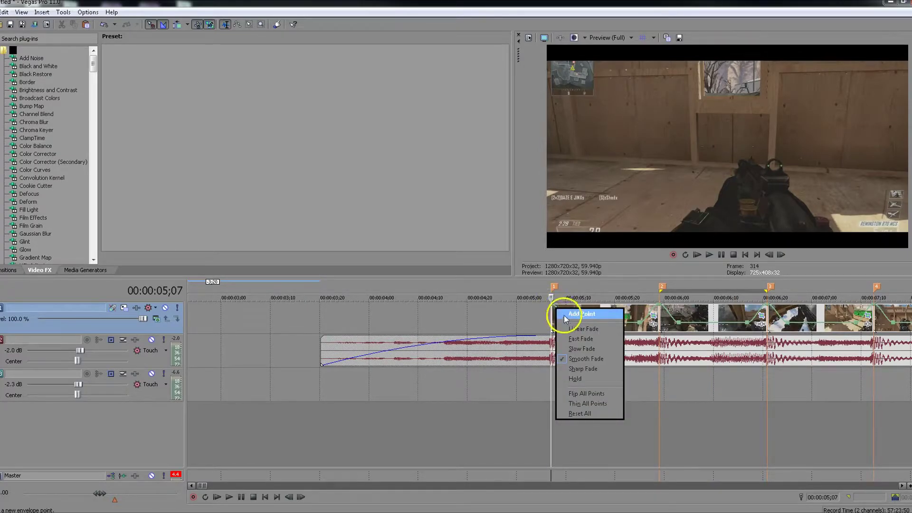
click(593, 353)
right_click(654, 315)
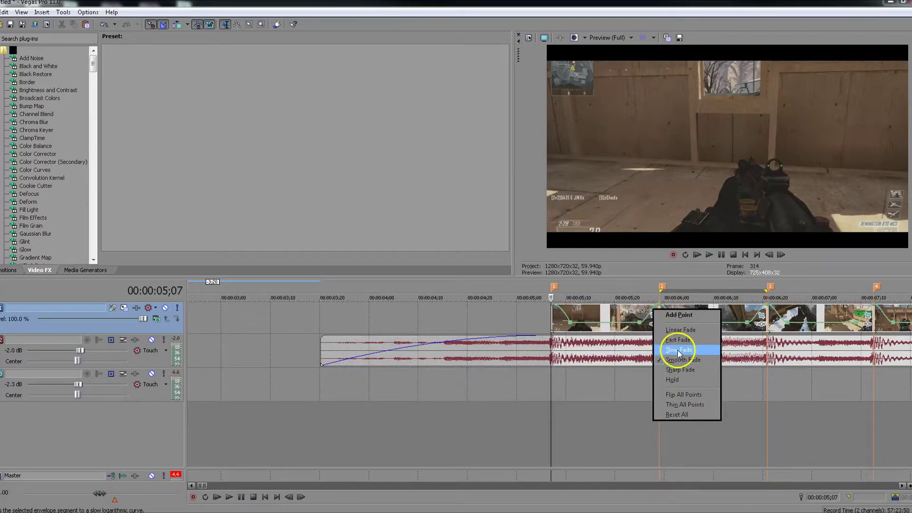
click(674, 346)
- Set the second clip's velocity curve segments at its start and end, by markers 2 and 3, to Slow Fade
right_click(666, 312)
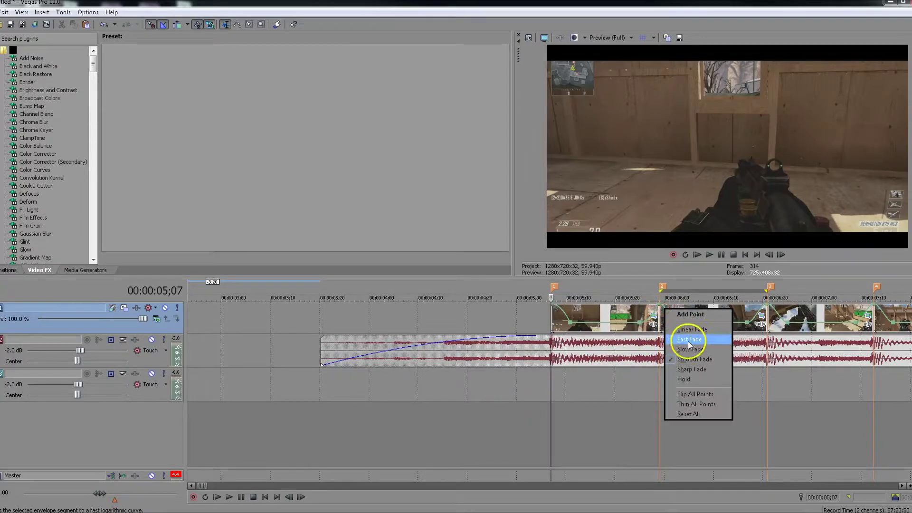
click(692, 349)
right_click(756, 317)
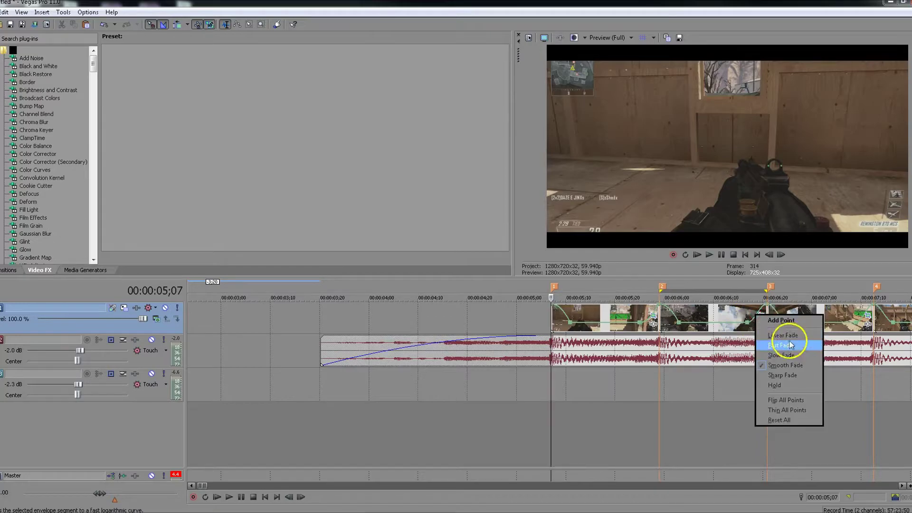
click(788, 354)
- Copy the first clip and paste its event attributes onto the two clips between markers 3 and 5
right_click(627, 314)
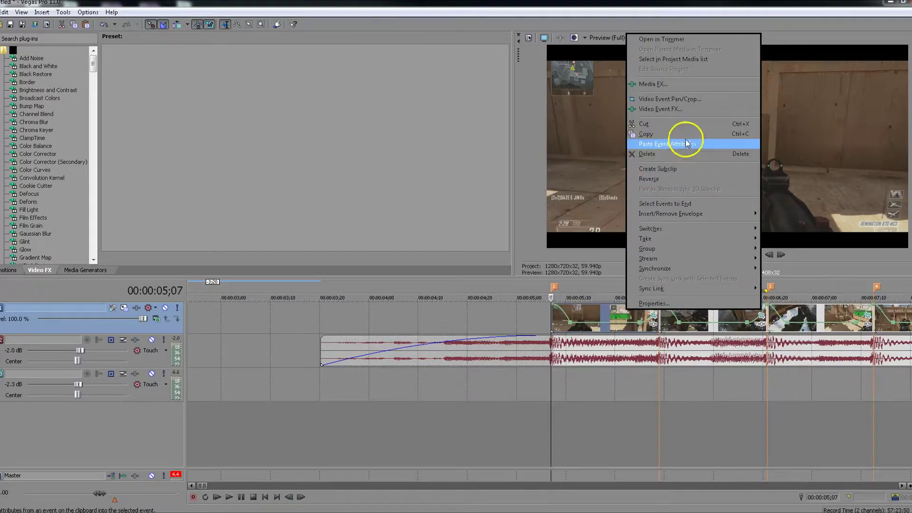
click(679, 141)
scroll(674, 342, down, 2)
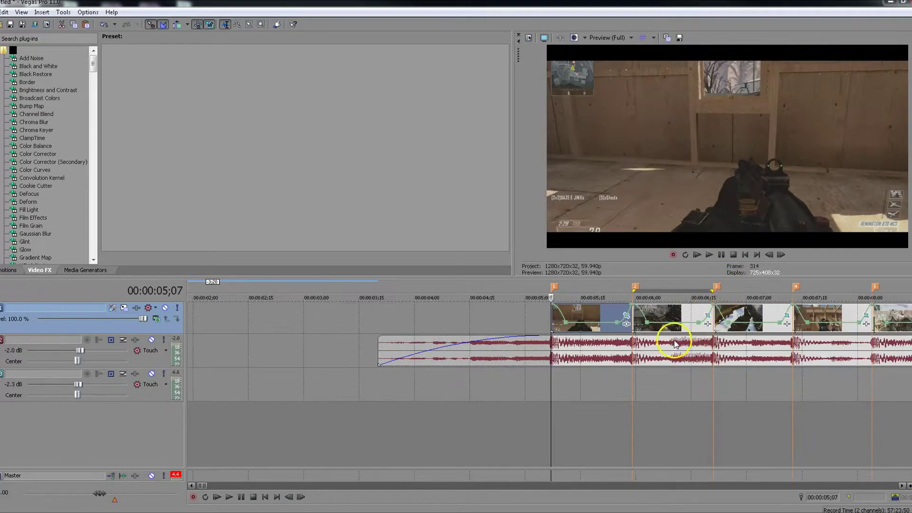
right_click(744, 318)
click(774, 153)
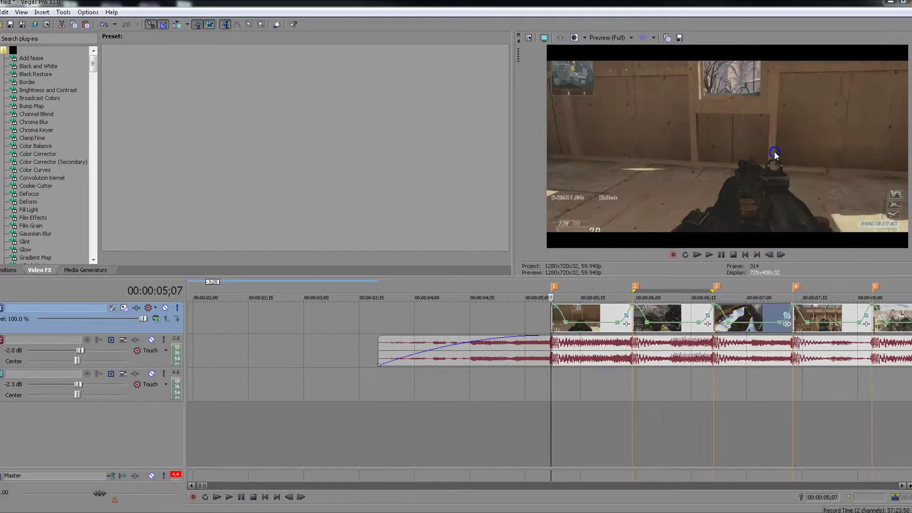
right_click(827, 317)
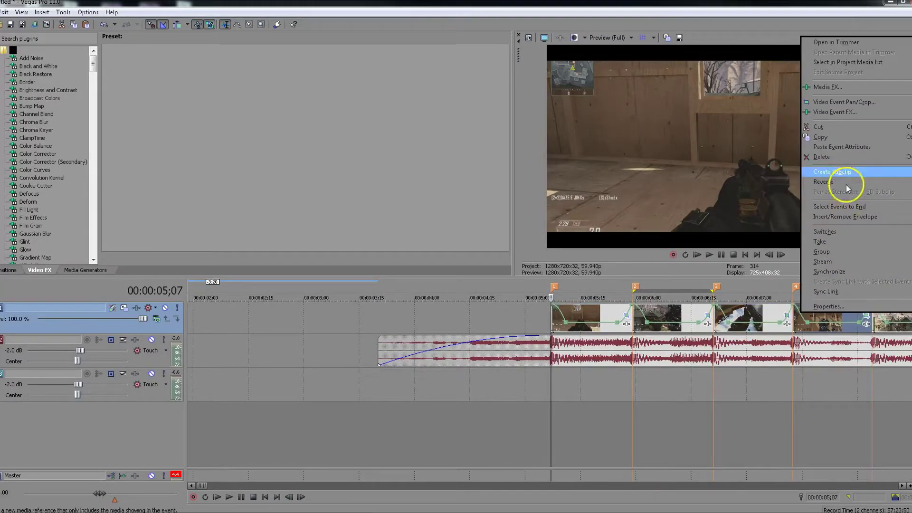
click(848, 147)
- Paste the copied event attributes onto the two clips between markers 5 and 7
scroll(821, 333, down, 2)
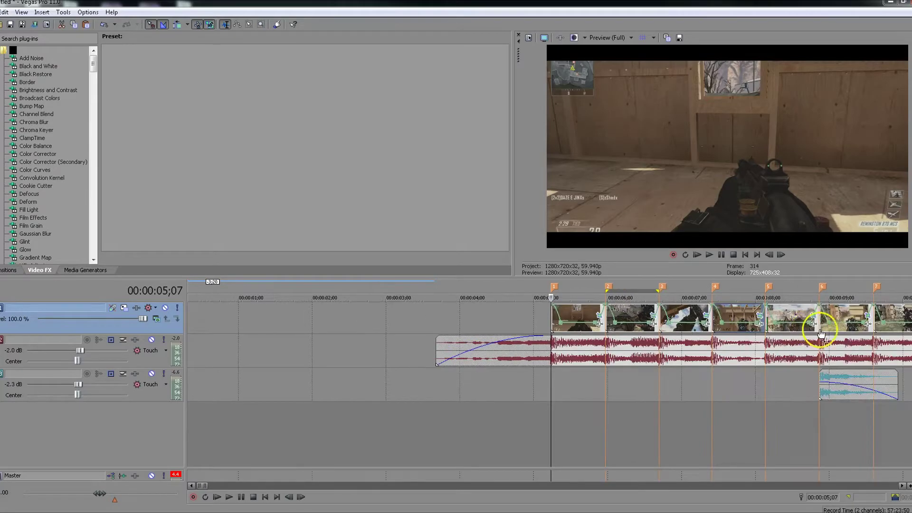
right_click(796, 315)
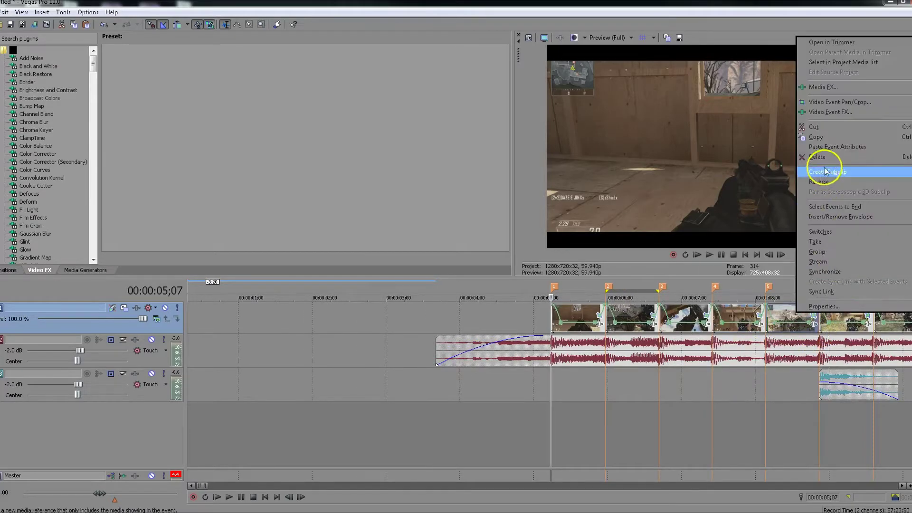
click(834, 145)
right_click(843, 304)
click(859, 146)
- Paste the copied event attributes onto the three clips between markers 7 and 10
scroll(852, 160, down, 2)
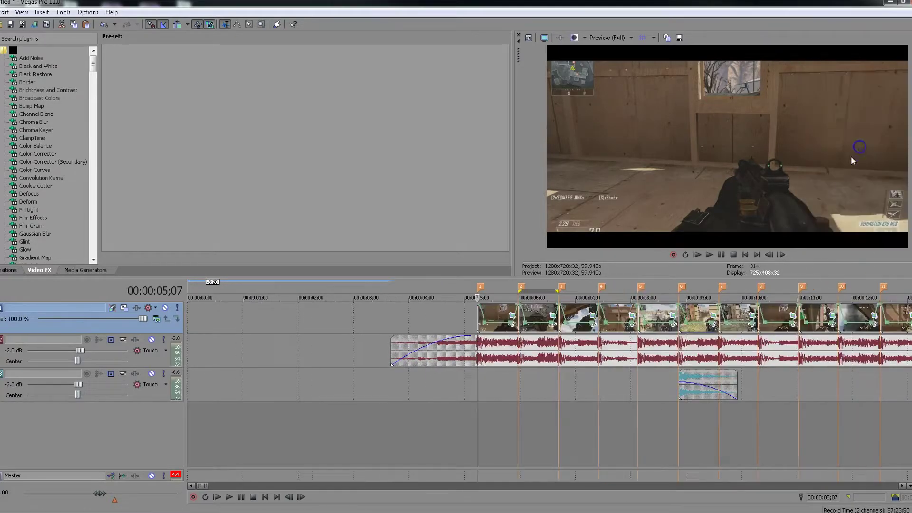
click(605, 375)
scroll(608, 372, up, 3)
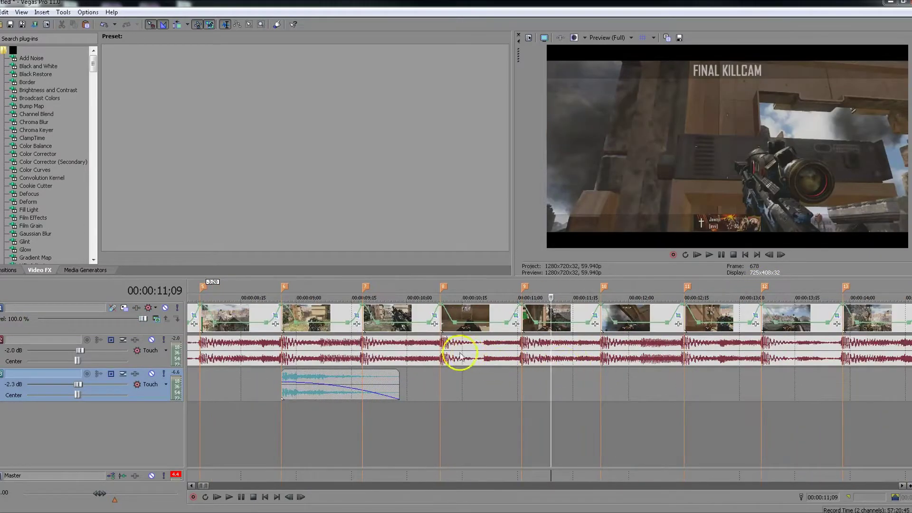
right_click(383, 311)
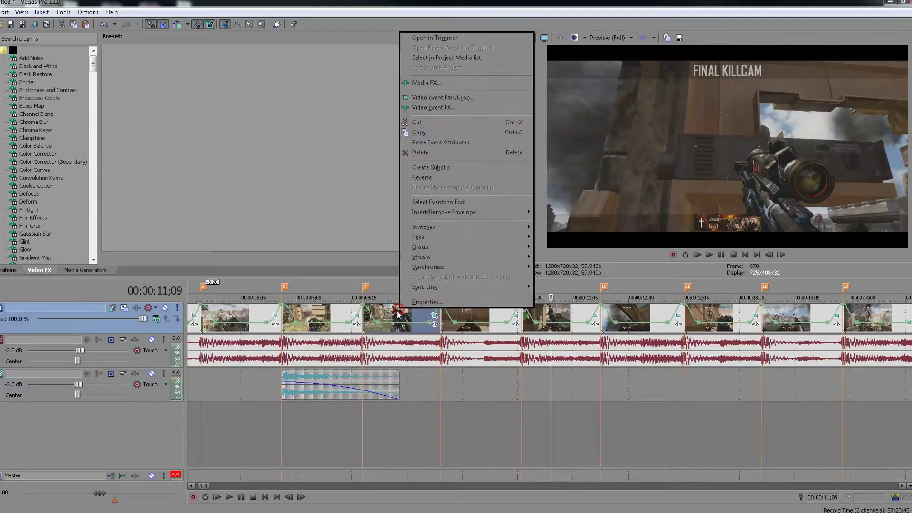
click(468, 142)
right_click(471, 314)
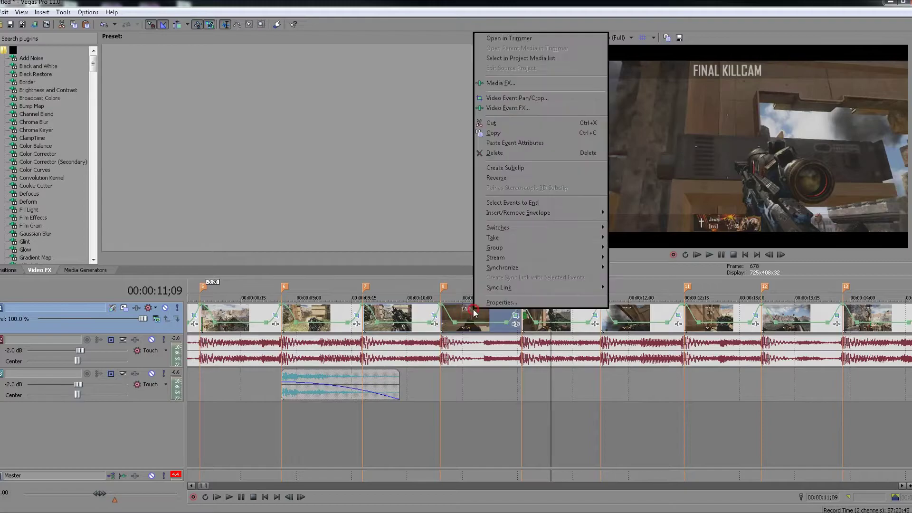
click(513, 147)
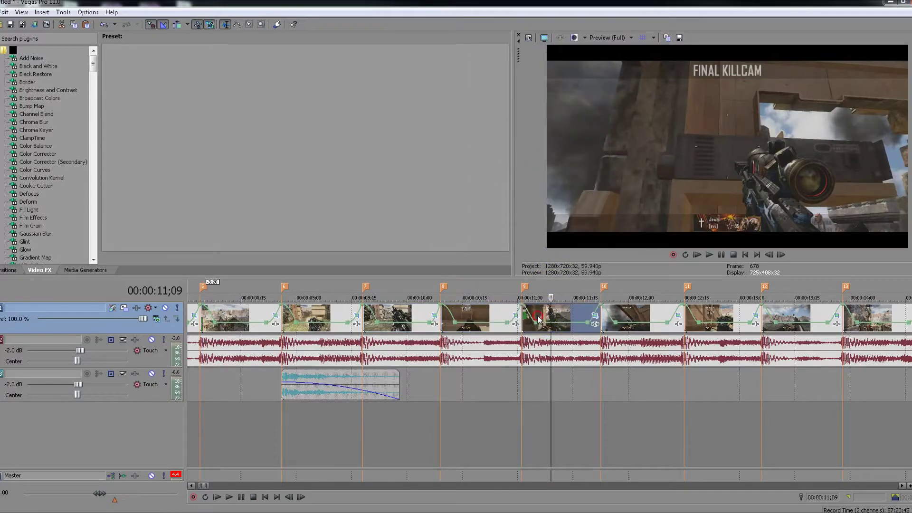
right_click(551, 313)
click(580, 149)
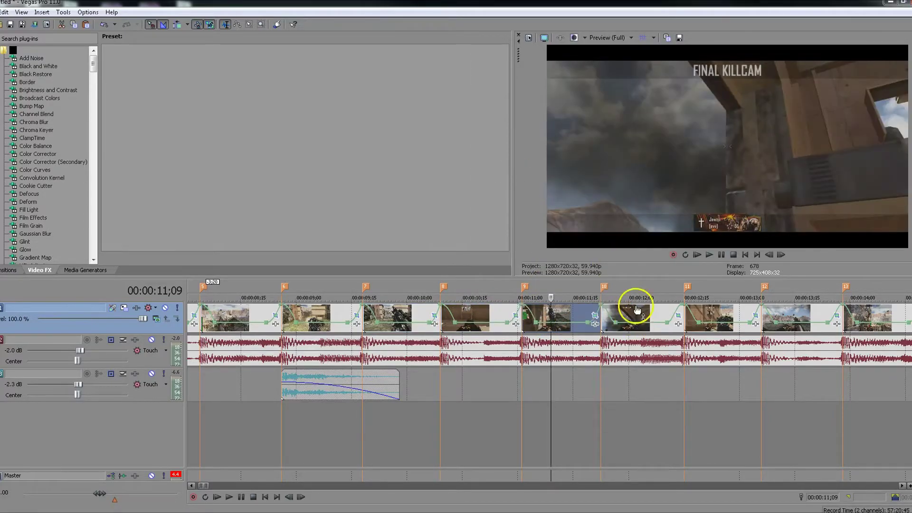
- Paste the copied event attributes onto the three clips between markers 10 and 13
right_click(632, 311)
click(651, 142)
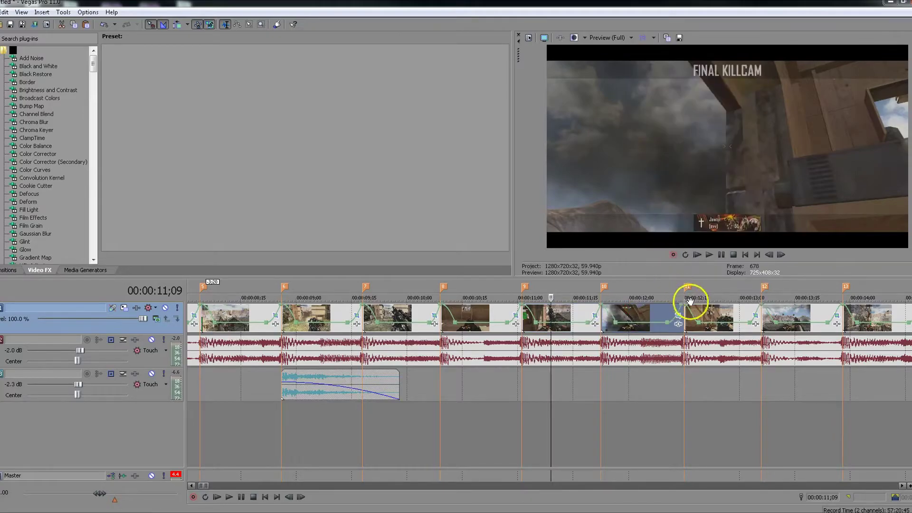
right_click(701, 315)
click(721, 143)
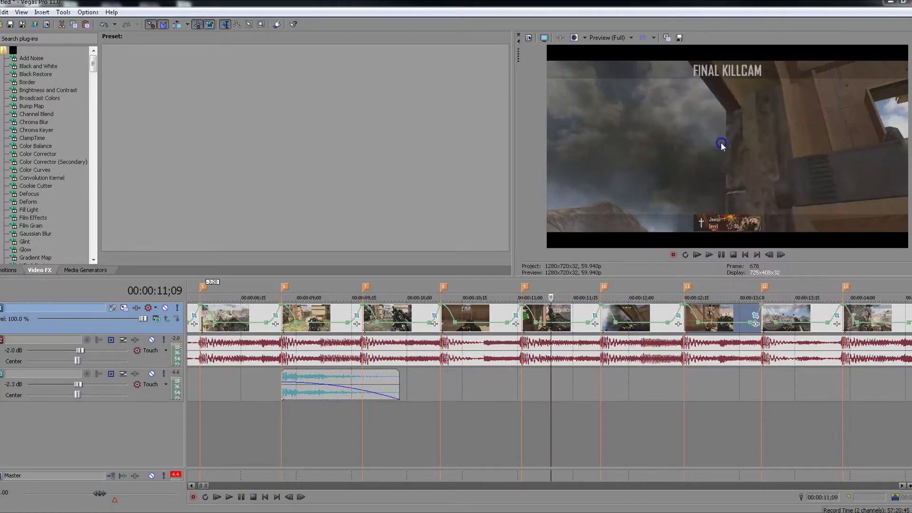
right_click(774, 326)
click(807, 150)
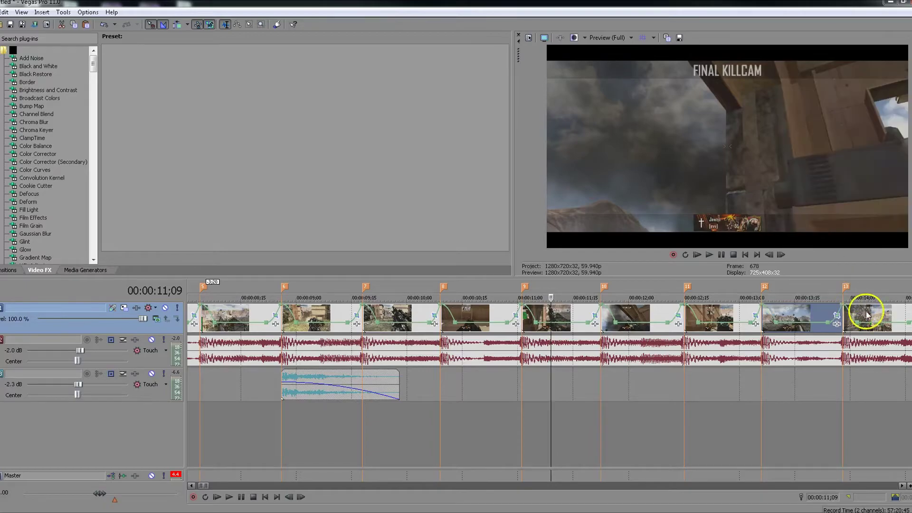
- Paste the copied event attributes onto the two clips between markers 13 and 15
right_click(863, 309)
click(838, 143)
key(Down)
scroll(751, 319, down, 1)
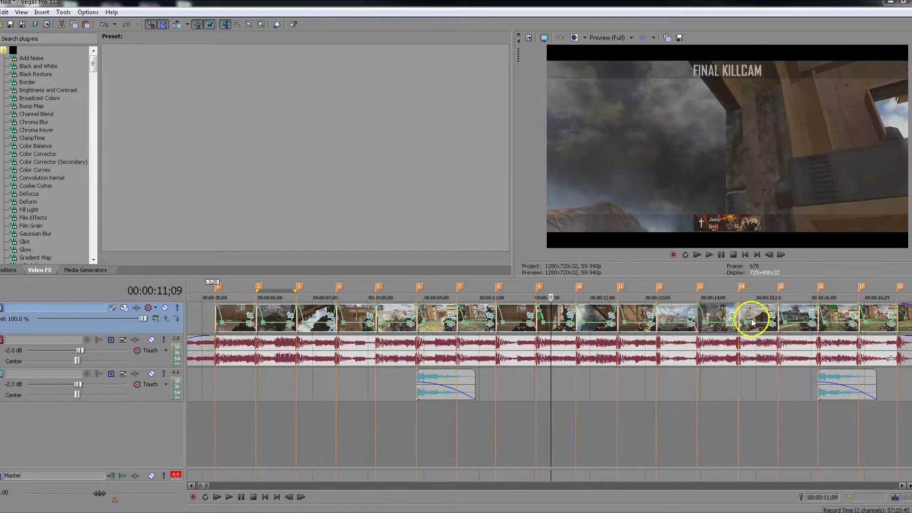
right_click(748, 319)
click(779, 152)
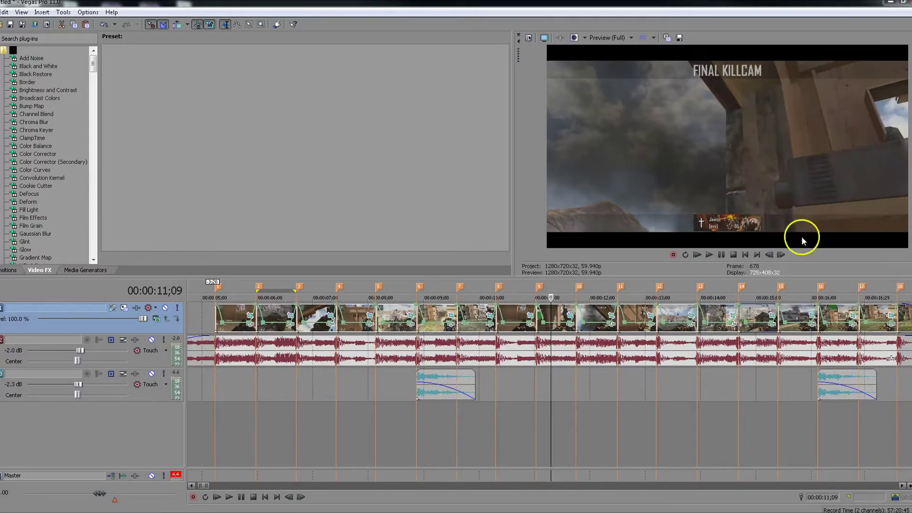
- Paste the copied event attributes onto the three clips between markers 15 and 18
right_click(796, 312)
click(822, 147)
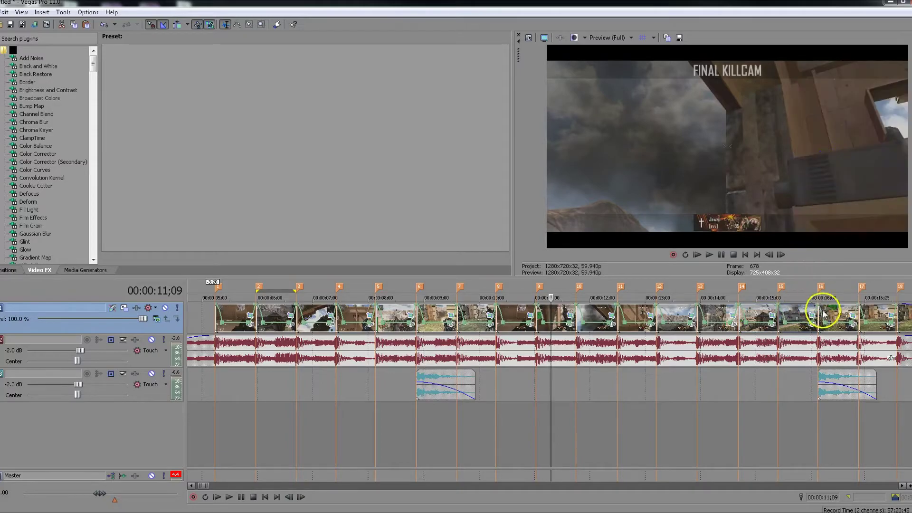
right_click(835, 312)
click(827, 146)
right_click(876, 307)
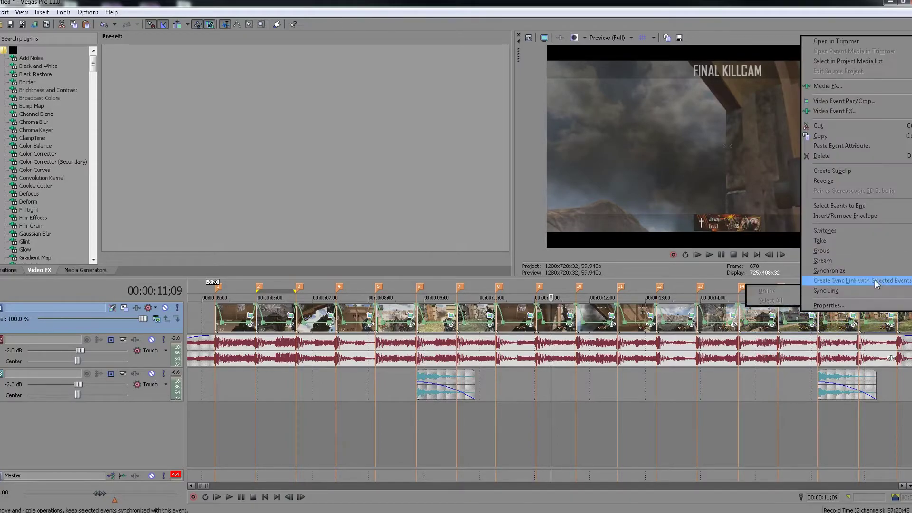
click(840, 148)
- Play the edit from marker 1 to the end to check the speed ramps against the music
scroll(837, 297, down, 2)
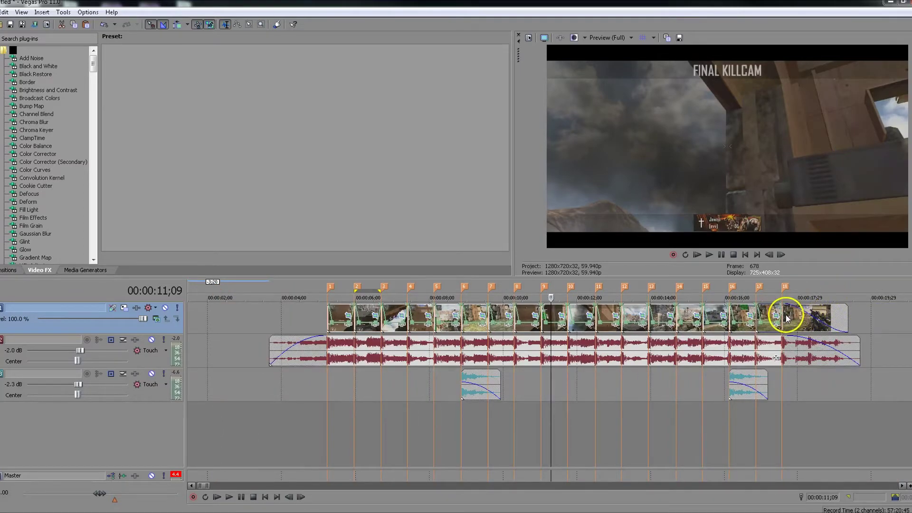
click(741, 337)
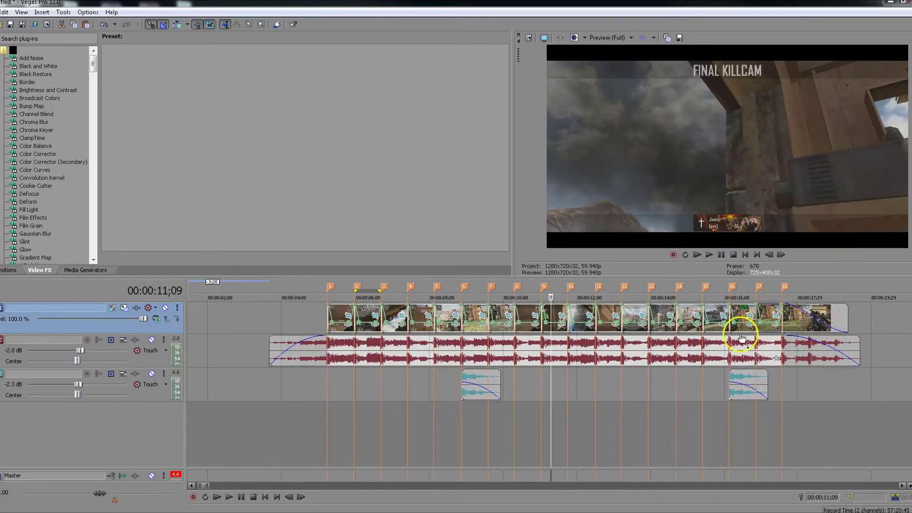
click(328, 415)
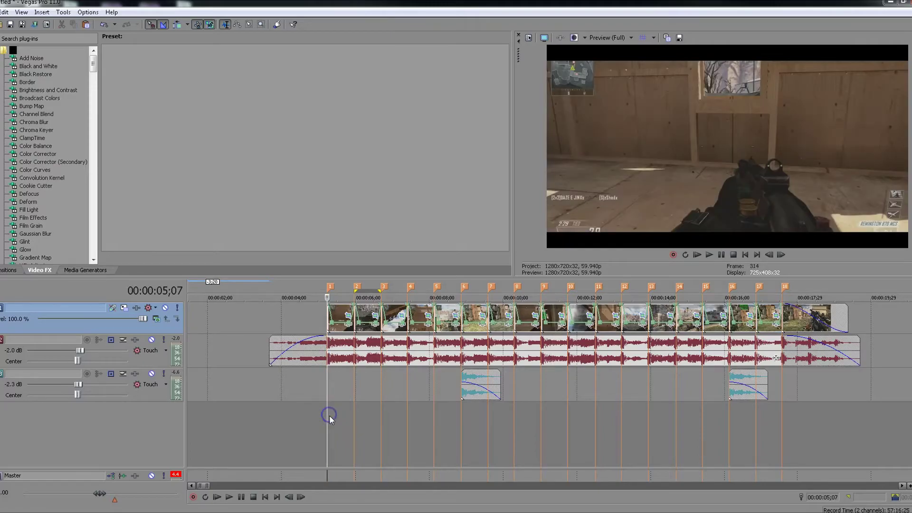
scroll(492, 385, up, 2)
click(429, 424)
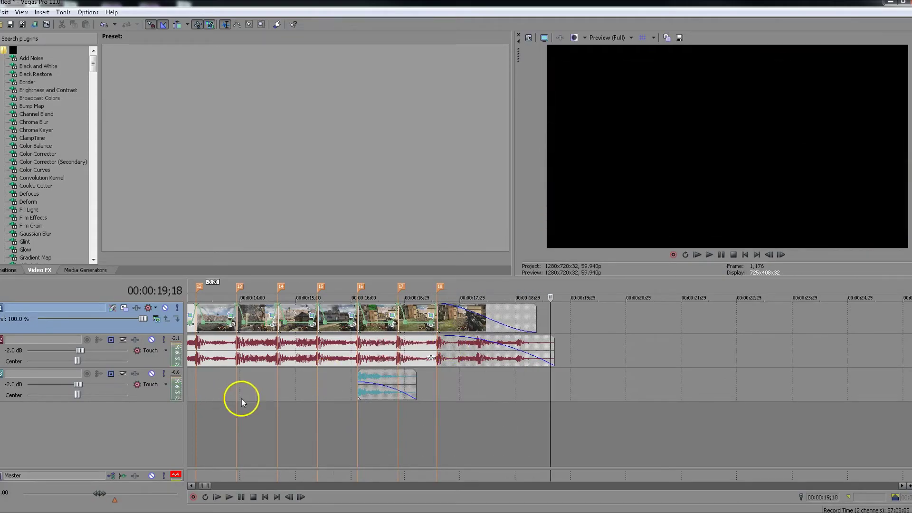
- Return the playhead to marker 1 at the start of the first clip
scroll(241, 398, down, 6)
click(290, 421)
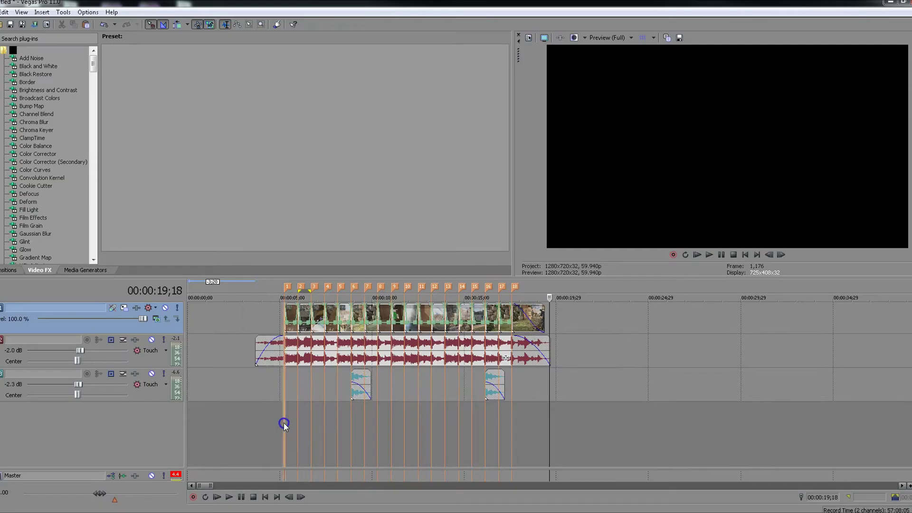
scroll(548, 392, up, 4)
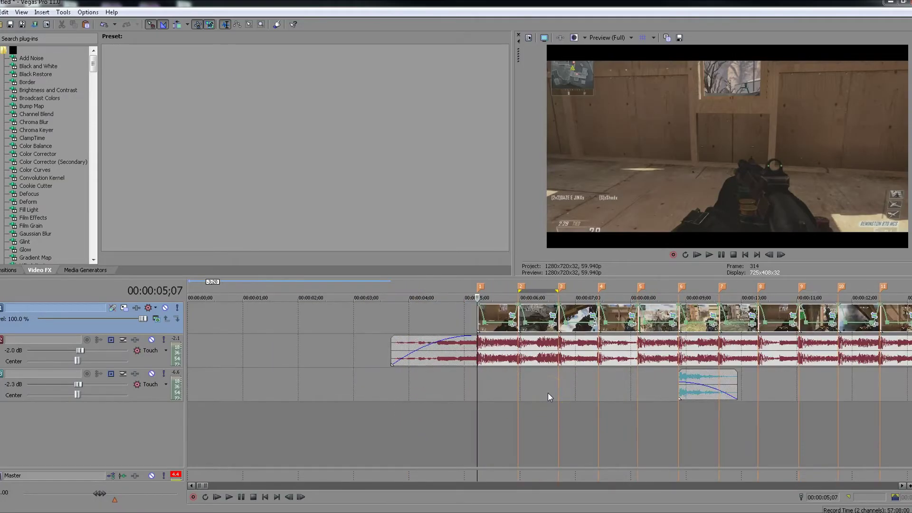
scroll(548, 392, up, 3)
scroll(540, 408, down, 2)
scroll(464, 404, down, 1)
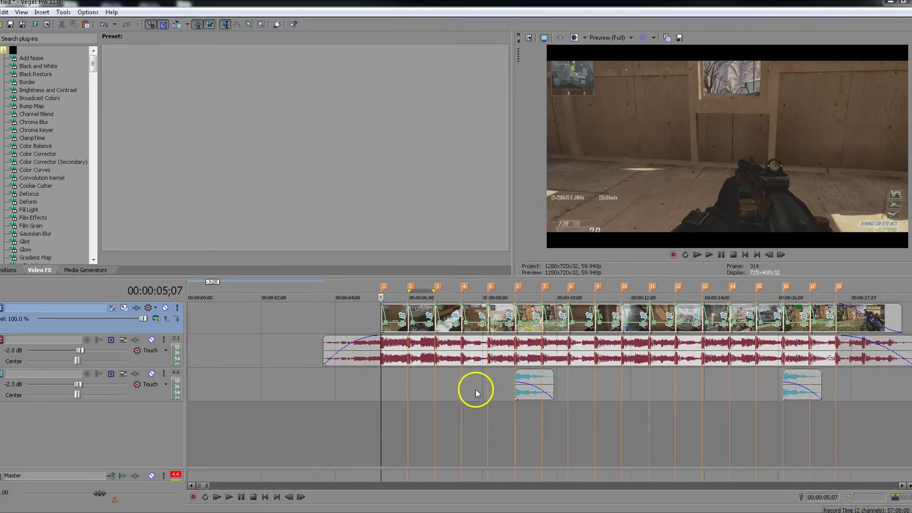
scroll(457, 389, up, 1)
scroll(491, 409, up, 1)
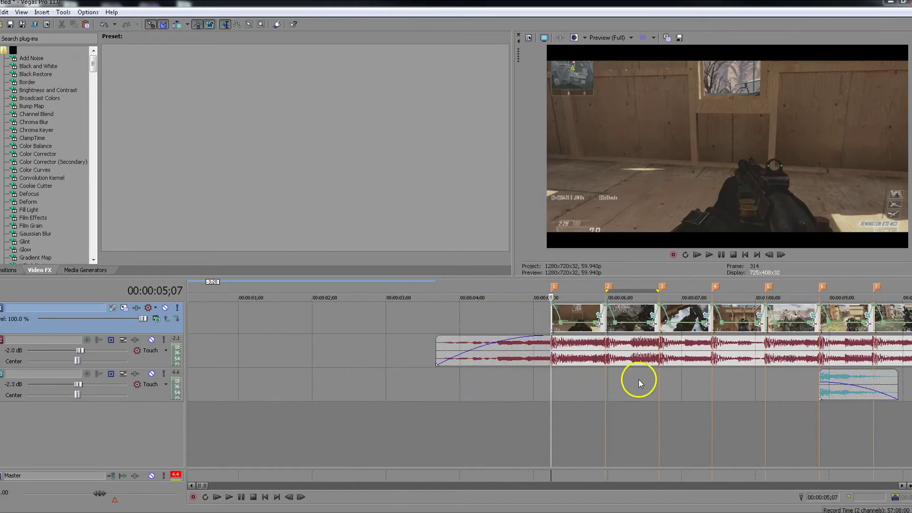
scroll(639, 378, down, 1)
scroll(605, 380, down, 1)
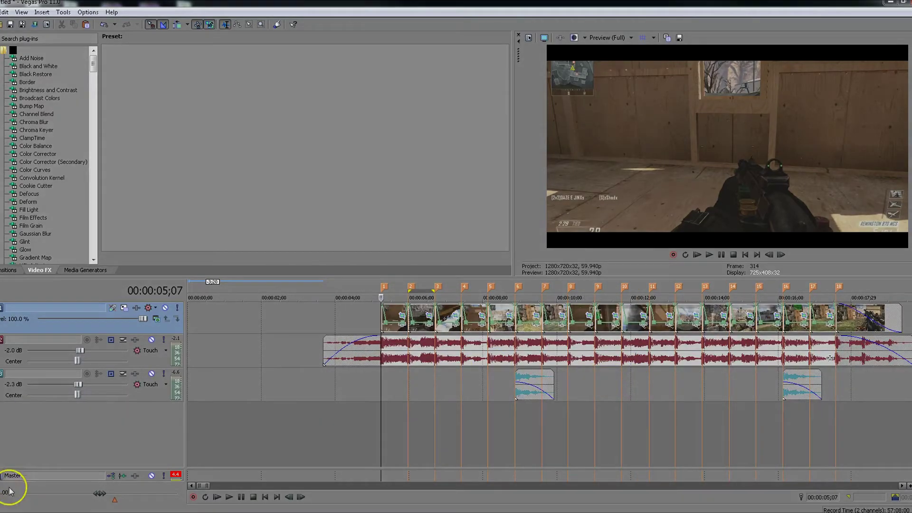